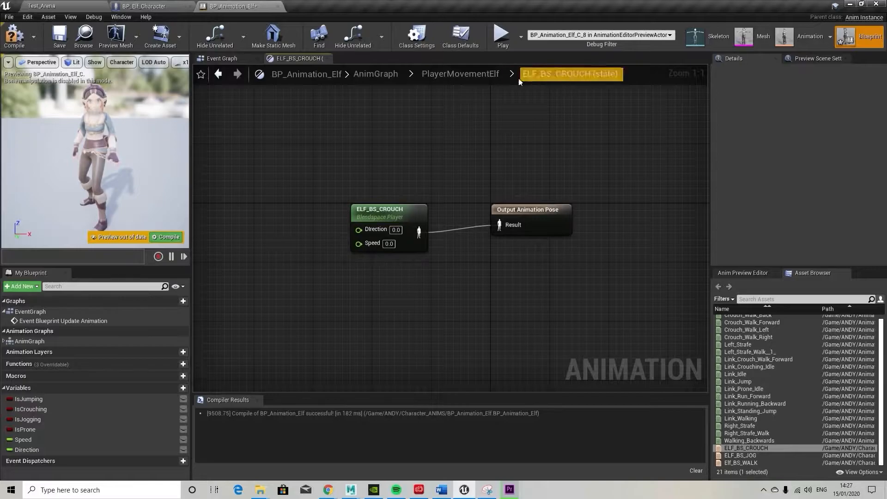
- Reposition the ELF_BS_CROUCH state, and inside it connect getters for Direction and Speed to the matching blendspace player inputs
{"action": "left_click_drag", "start_coordinate": [465, 287], "coordinate": [545, 324]}
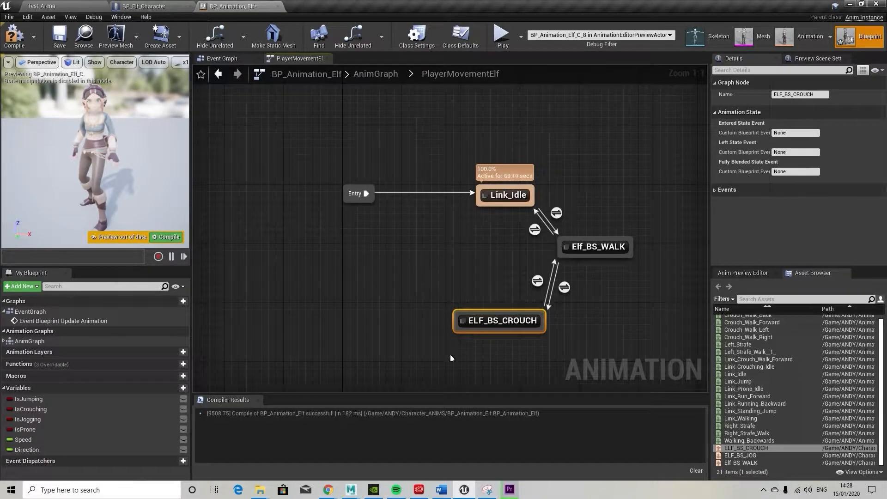
{"action": "double_click", "coordinate": [512, 323]}
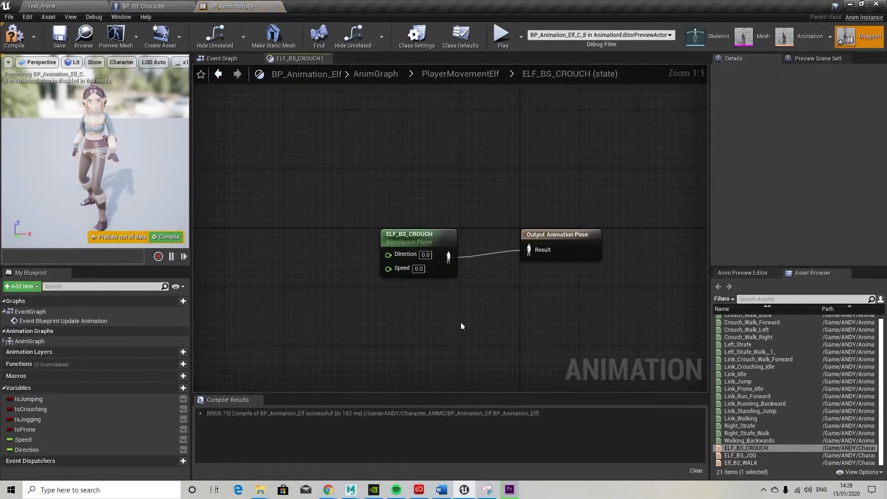
{"action": "left_click_drag", "start_coordinate": [41, 451], "coordinate": [303, 287]}
{"action": "left_click", "coordinate": [331, 300]}
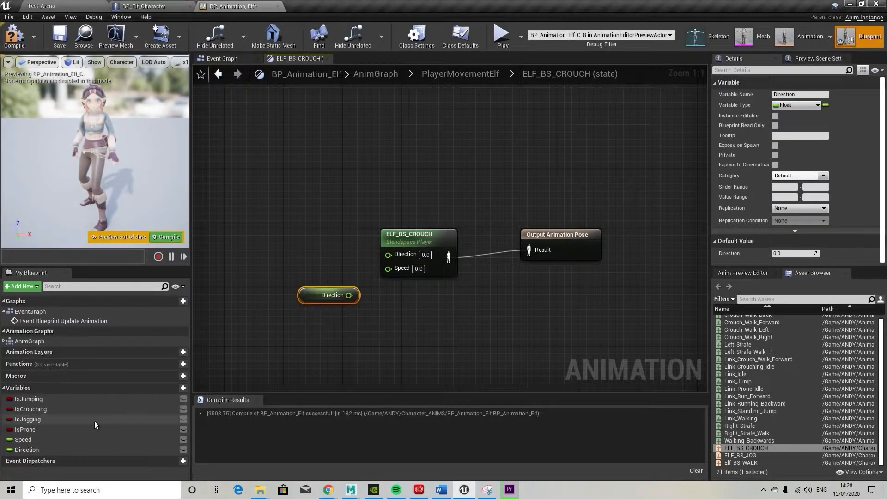
{"action": "left_click_drag", "start_coordinate": [26, 443], "coordinate": [290, 304], "text": "ctrl"}
{"action": "left_click_drag", "start_coordinate": [327, 273], "coordinate": [403, 270]}
{"action": "left_click_drag", "start_coordinate": [327, 303], "coordinate": [388, 255]}
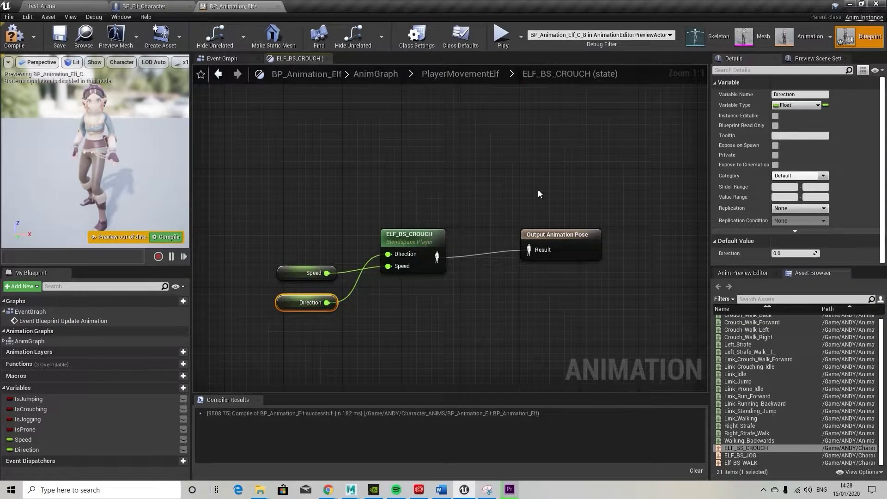
- In PlayerMovementElf, open the Elf_BS_WALK to ELF_BS_CROUCH transition rule and add a Get Speed node
{"action": "left_click", "coordinate": [376, 74]}
{"action": "double_click", "coordinate": [387, 259]}
{"action": "right_click_drag", "start_coordinate": [572, 284], "coordinate": [452, 294]}
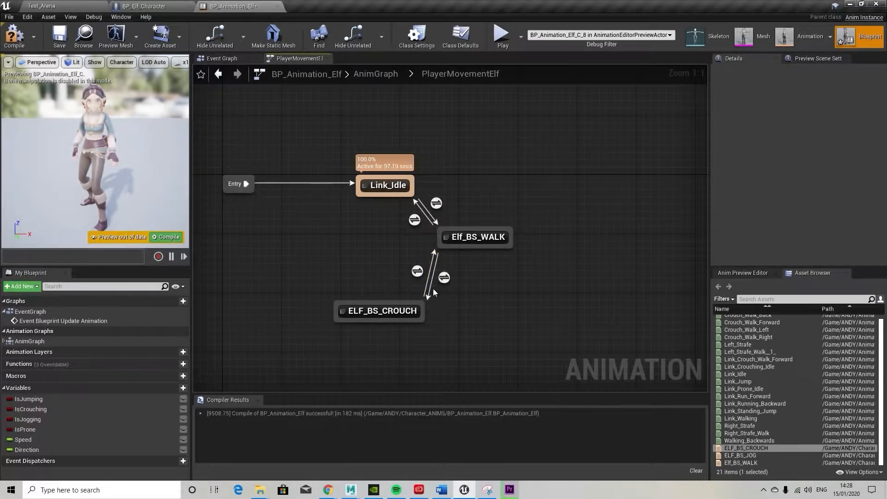
{"action": "double_click", "coordinate": [445, 279]}
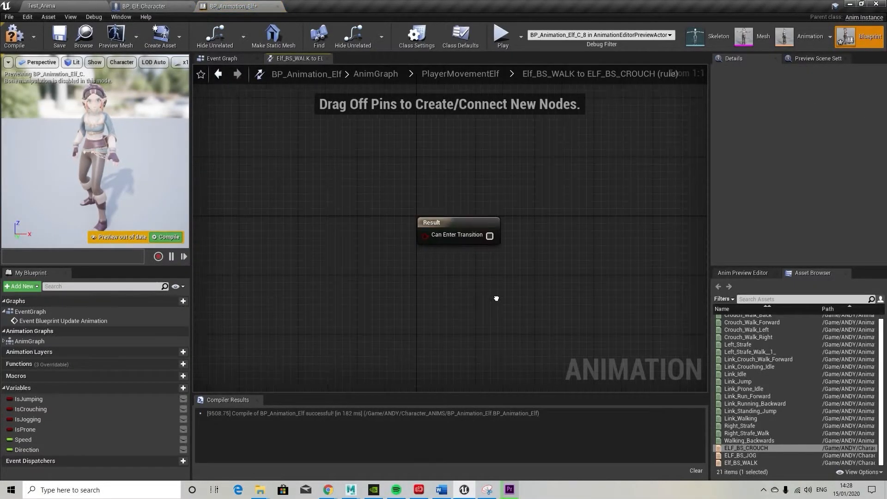
{"action": "right_click_drag", "start_coordinate": [496, 298], "coordinate": [584, 297]}
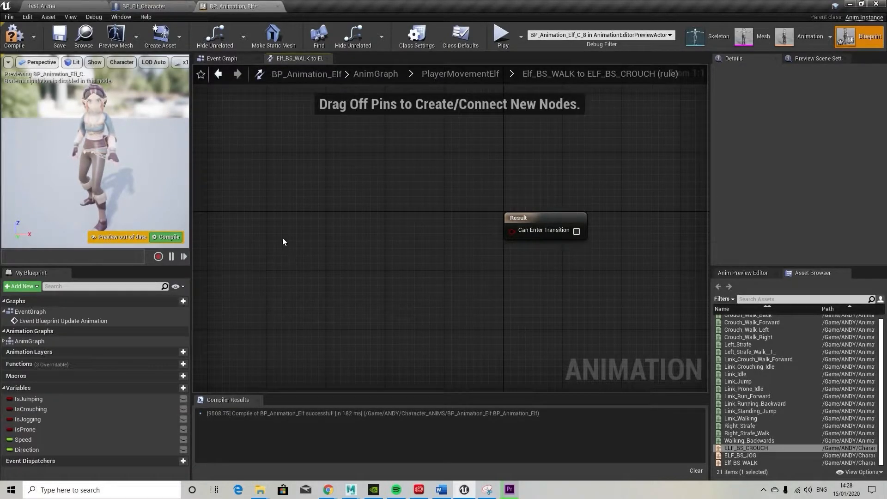
{"action": "right_click", "coordinate": [265, 303]}
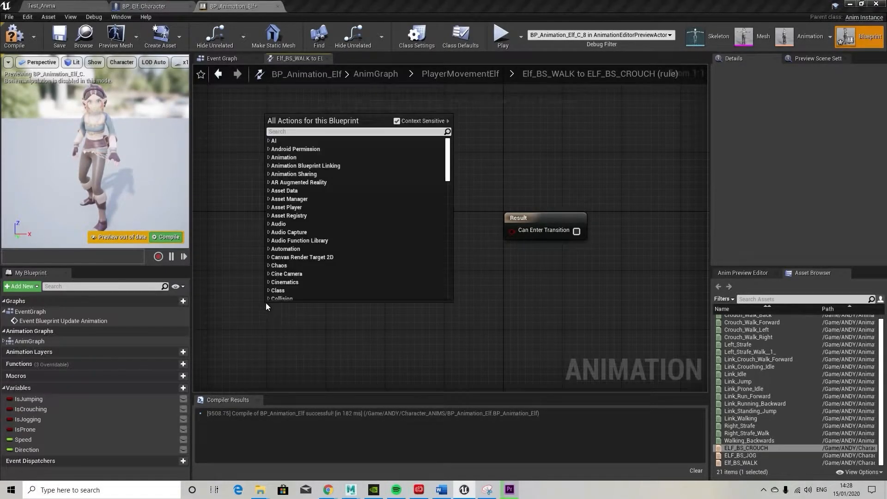
{"action": "type", "text": "spede"}
{"action": "key", "text": "BackSpace"}
{"action": "key", "text": "BackSpace"}
{"action": "type", "text": "ed"}
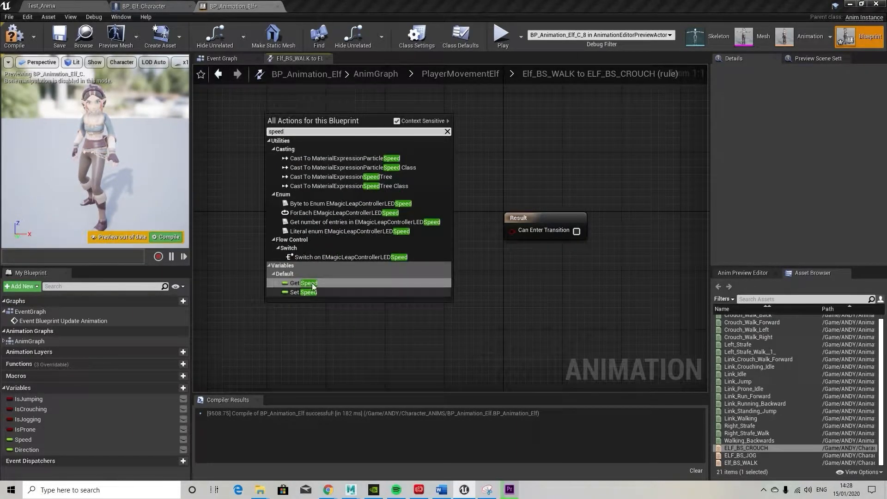
{"action": "left_click", "coordinate": [309, 283]}
{"action": "left_click", "coordinate": [298, 301]}
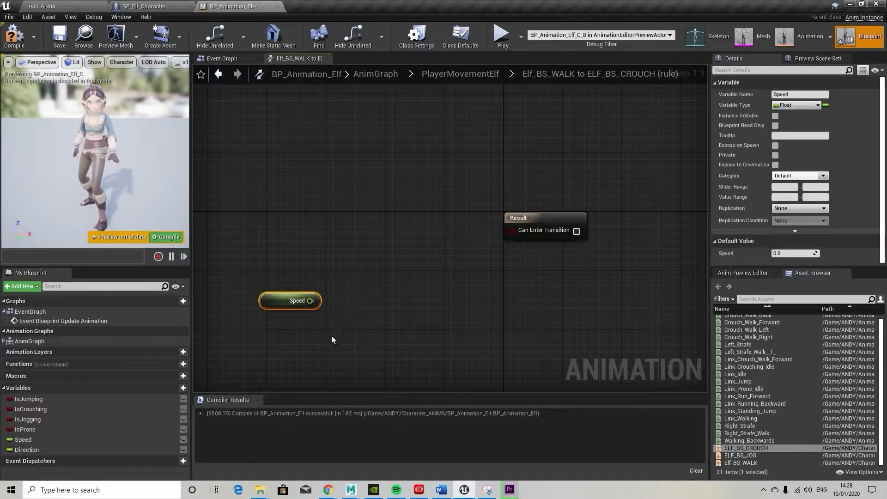
- Attach a float > float comparison to the Speed node and place it beside that node
{"action": "left_click_drag", "start_coordinate": [320, 303], "coordinate": [406, 302]}
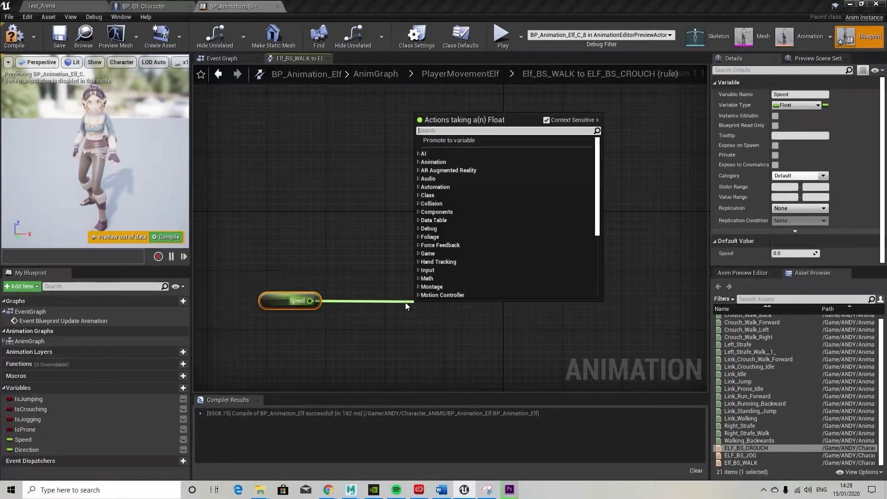
{"action": "type", "text": ">"}
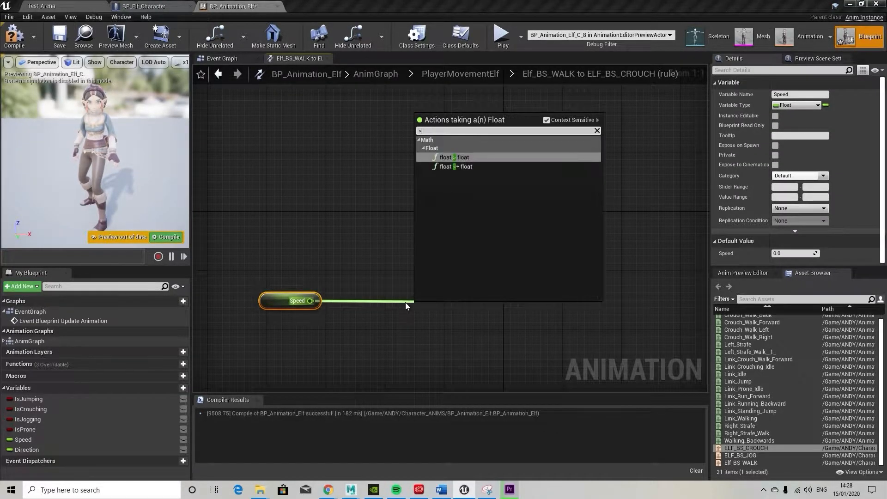
{"action": "type", "text": "0"}
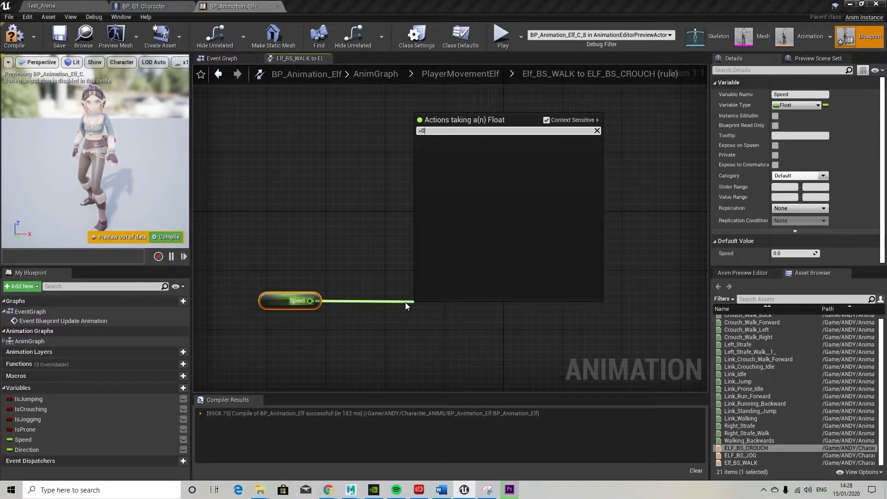
{"action": "key", "text": "BackSpace"}
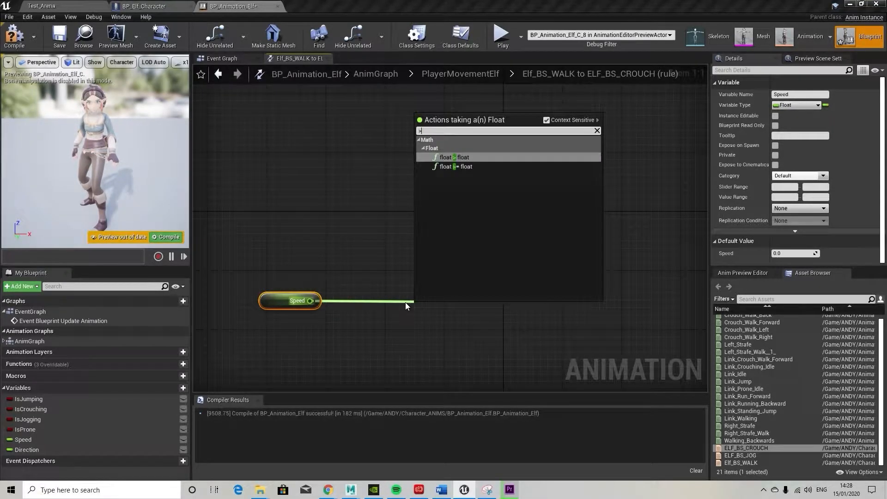
{"action": "left_click", "coordinate": [458, 158]}
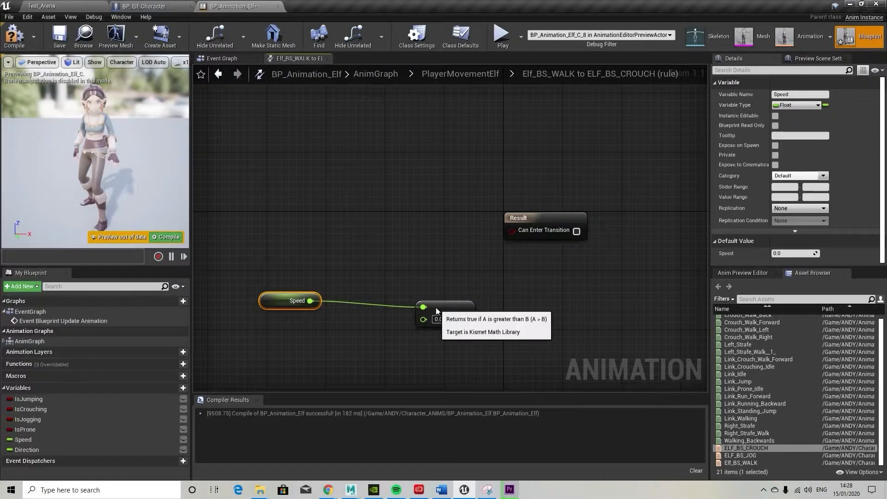
{"action": "left_click_drag", "start_coordinate": [436, 306], "coordinate": [413, 288]}
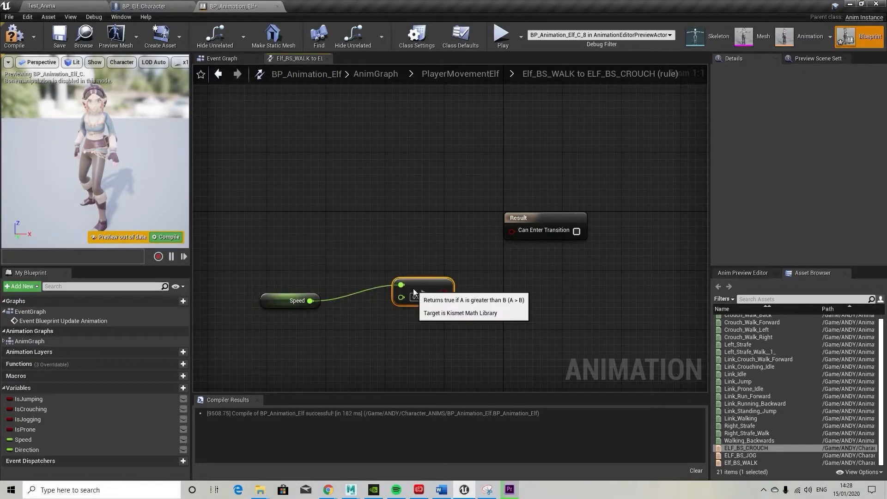
- Add an AND Boolean node, connect its output to Can Enter Transition and feed the greater-than result into its second input
{"action": "right_click", "coordinate": [410, 241]}
{"action": "type", "text": "amd"}
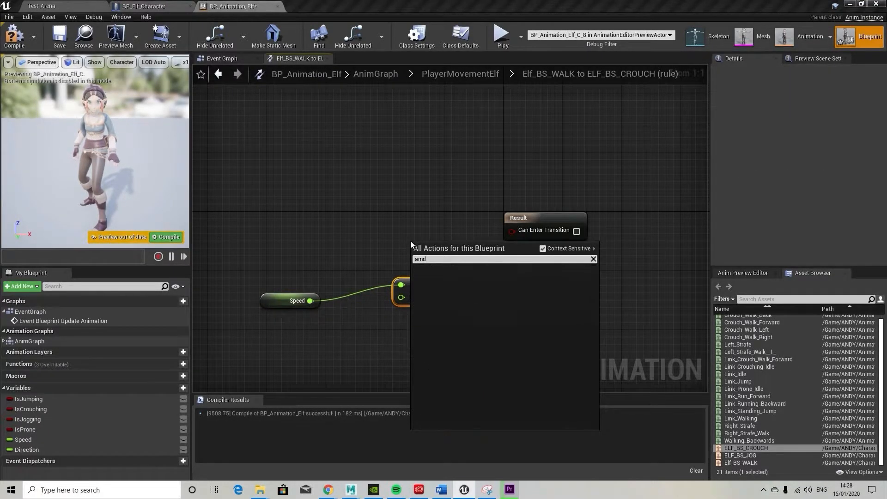
{"action": "key", "text": "BackSpace"}
{"action": "key", "text": "BackSpace"}
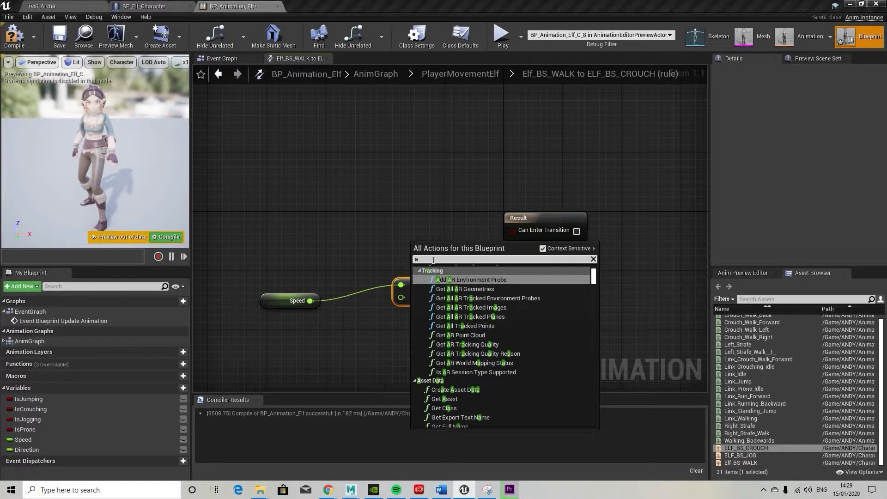
{"action": "type", "text": "nd"}
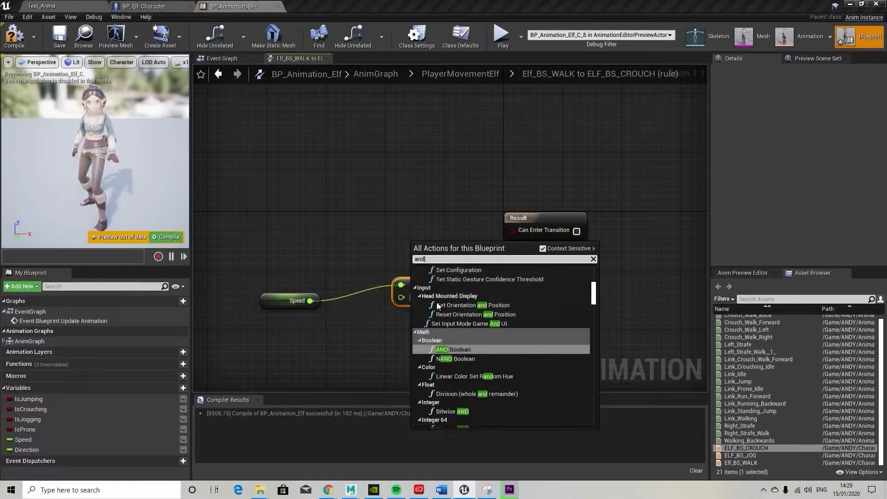
{"action": "left_click", "coordinate": [457, 350]}
{"action": "left_click_drag", "start_coordinate": [437, 250], "coordinate": [514, 231]}
{"action": "left_click_drag", "start_coordinate": [445, 292], "coordinate": [402, 242]}
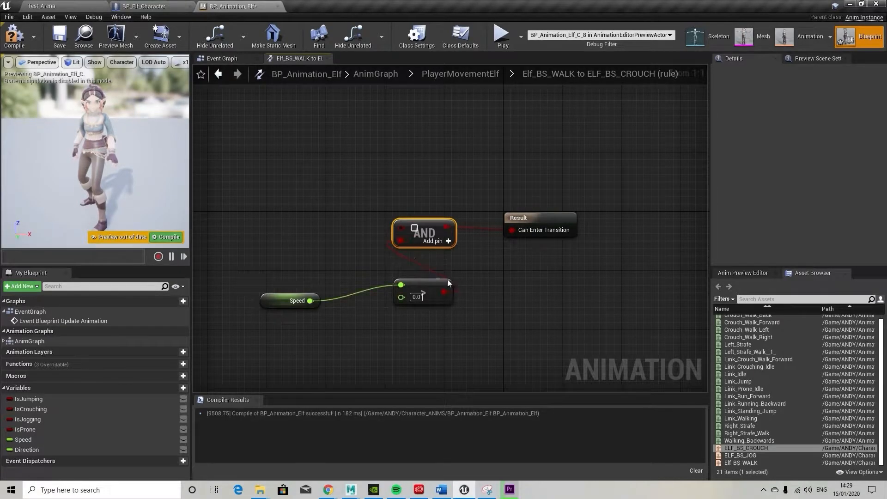
- Add an IsCrouching getter and connect it to the first input of the AND node
{"action": "right_click", "coordinate": [309, 211]}
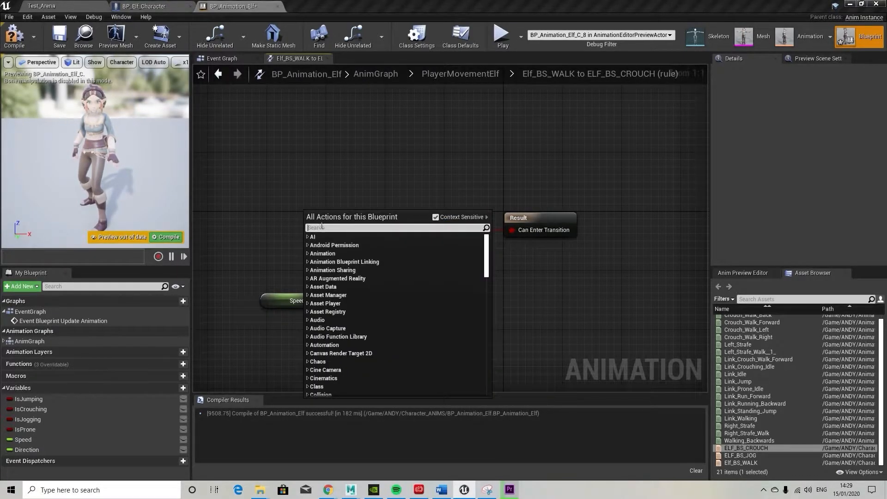
{"action": "left_click", "coordinate": [190, 304]}
{"action": "left_click_drag", "start_coordinate": [27, 406], "coordinate": [456, 289]}
{"action": "left_click", "coordinate": [340, 228]}
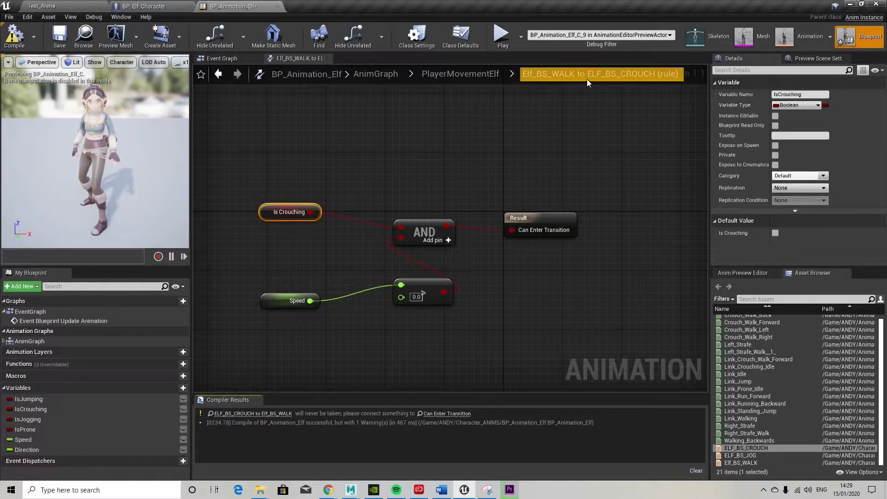
- In the ELF_BS_CROUCH to Elf_BS_WALK rule, add an IsCrouching getter feeding a NotEqual Boolean node connected to Can Enter Transition
{"action": "left_click", "coordinate": [458, 75]}
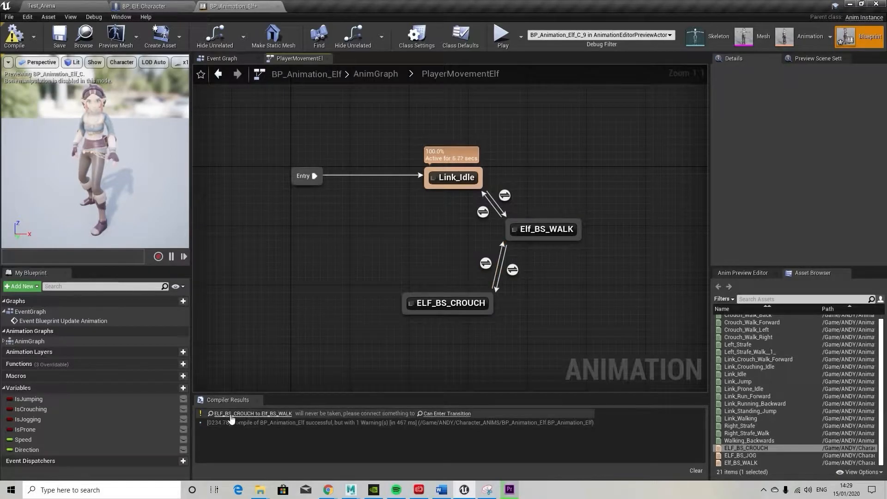
{"action": "double_click", "coordinate": [485, 265]}
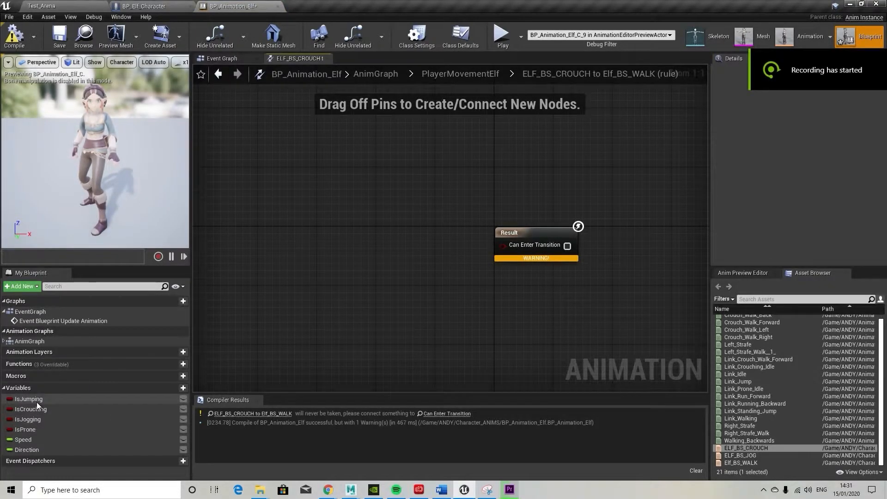
{"action": "left_click", "coordinate": [37, 410]}
{"action": "left_click_drag", "start_coordinate": [37, 410], "coordinate": [403, 186]}
{"action": "left_click", "coordinate": [293, 219]}
{"action": "left_click", "coordinate": [324, 185]}
{"action": "type", "text": "!"}
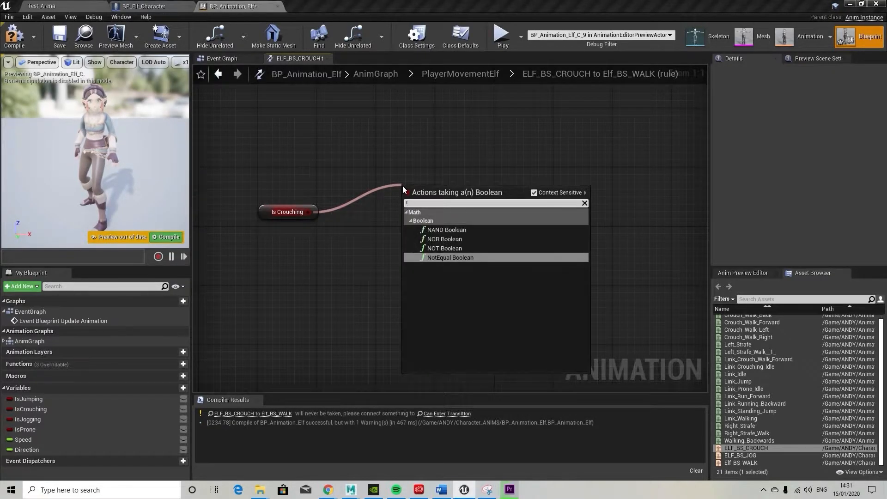
{"action": "left_click", "coordinate": [449, 257]}
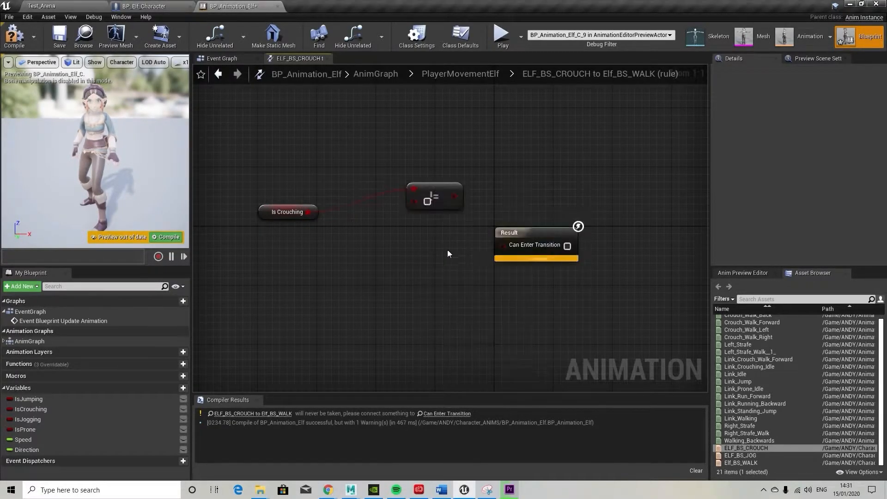
{"action": "left_click_drag", "start_coordinate": [431, 188], "coordinate": [503, 245]}
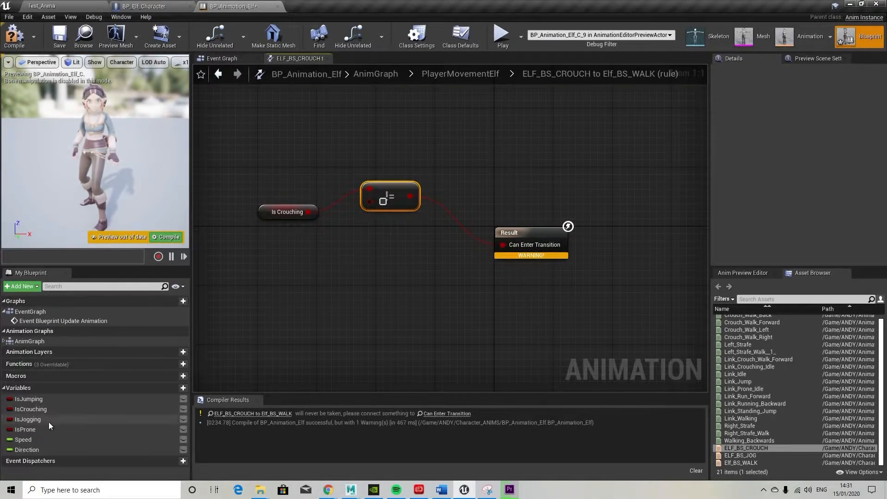
- Add a Speed getter below Is Crouching and connect it to a new float > float comparison
{"action": "left_click_drag", "start_coordinate": [27, 440], "coordinate": [384, 273]}
{"action": "left_click", "coordinate": [307, 290]}
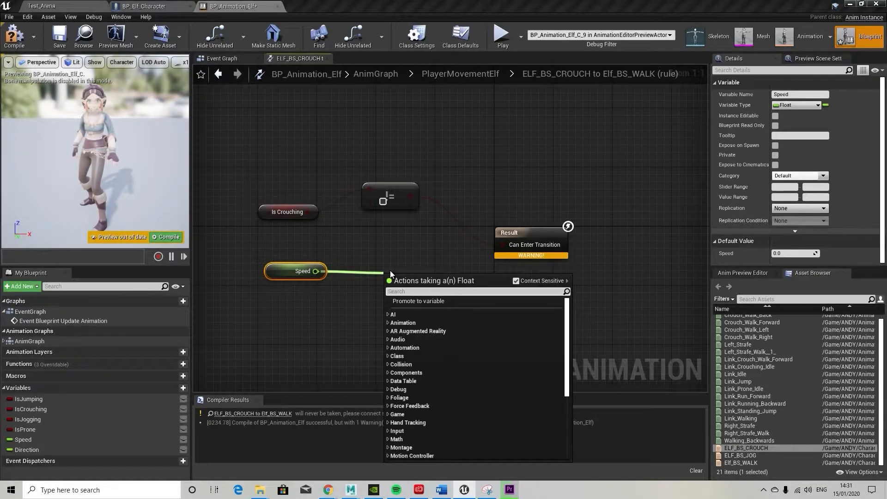
{"action": "type", "text": ">"}
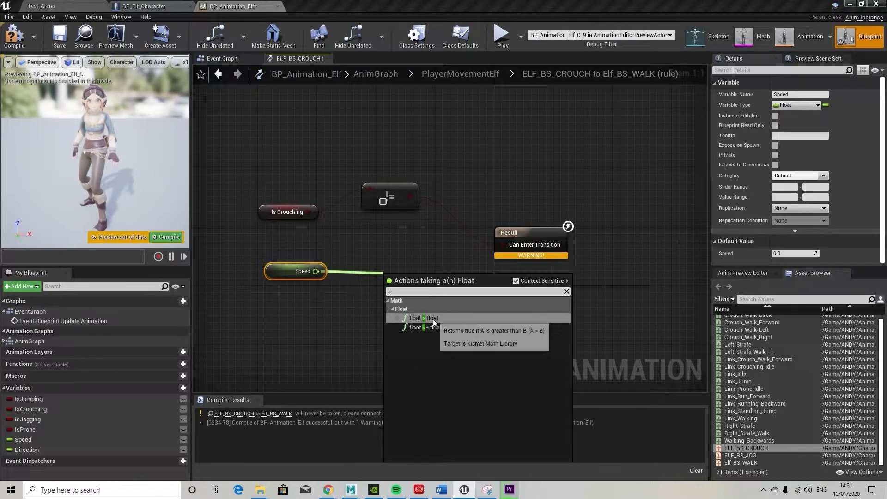
{"action": "left_click", "coordinate": [433, 319]}
{"action": "left_click", "coordinate": [390, 274]}
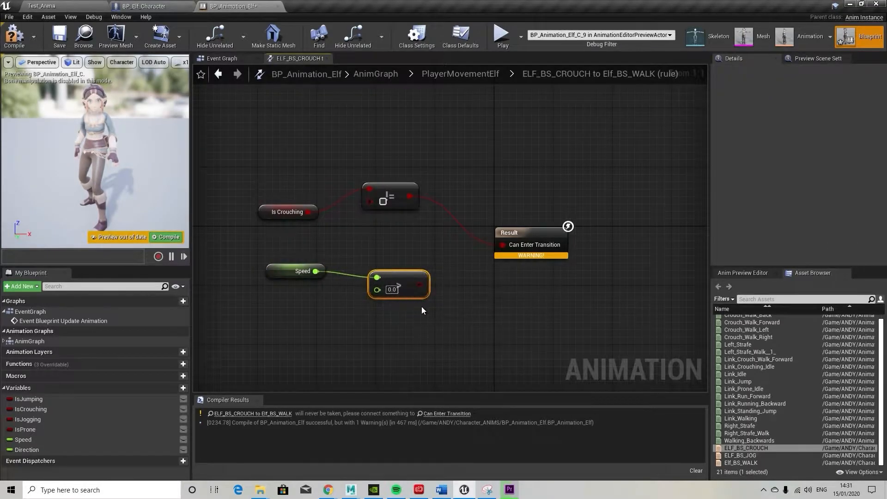
- Add an AND Boolean node off the greater-than output, link the NotEqual output to its first input, and move the Result node beyond it
{"action": "left_click_drag", "start_coordinate": [420, 285], "coordinate": [472, 266]}
{"action": "type", "text": "and"}
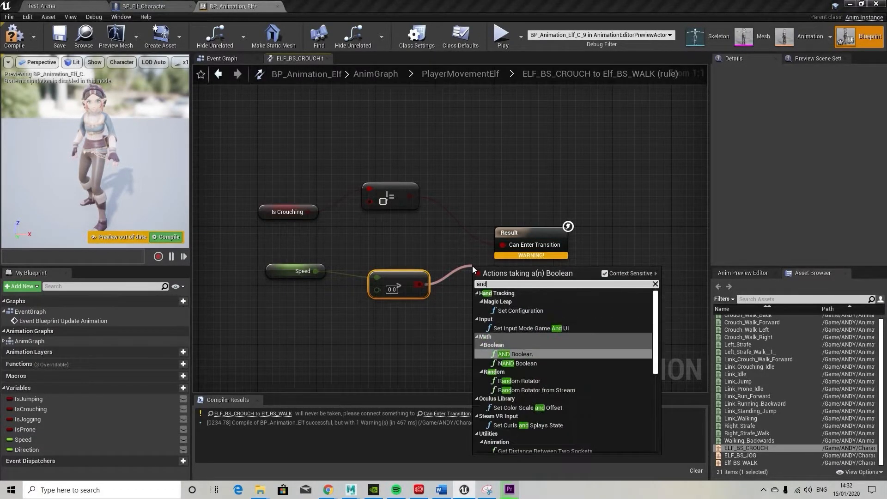
{"action": "left_click", "coordinate": [518, 354]}
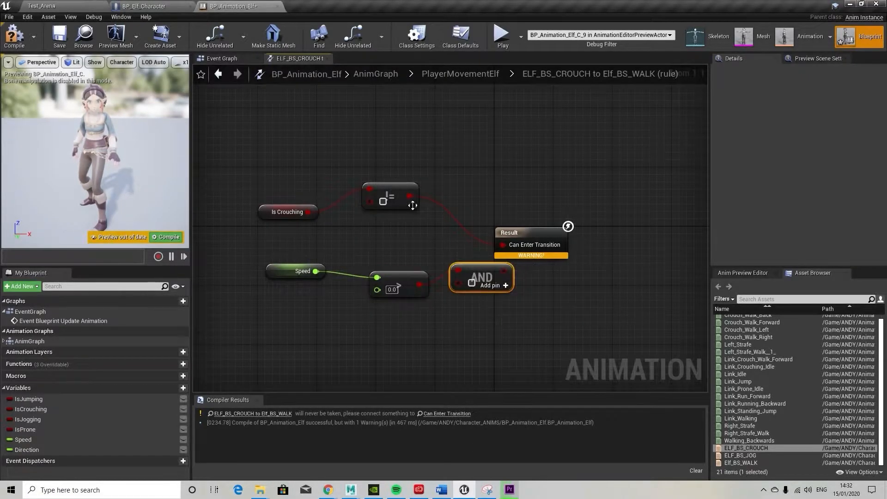
{"action": "left_click_drag", "start_coordinate": [409, 196], "coordinate": [458, 270]}
{"action": "left_click_drag", "start_coordinate": [540, 244], "coordinate": [606, 274]}
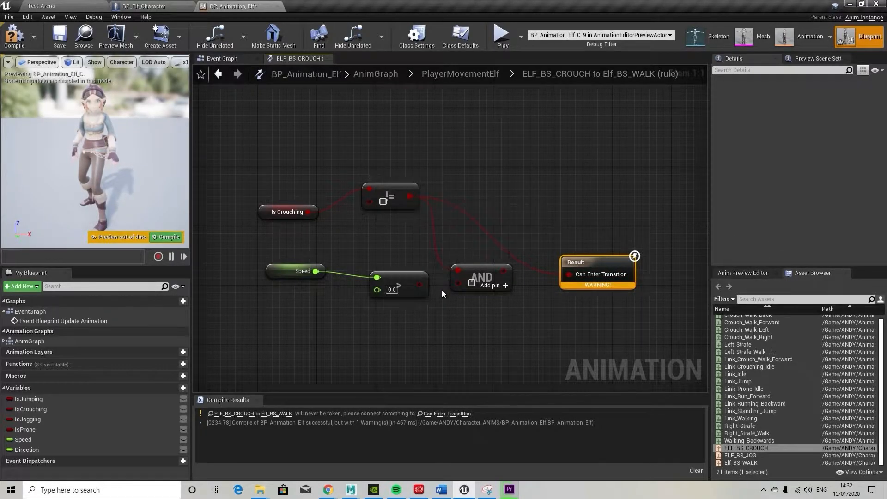
- Break the NotEqual node's output links and rewire the NotEqual and greater-than outputs to the AND node's first and second inputs
{"action": "right_click", "coordinate": [412, 198]}
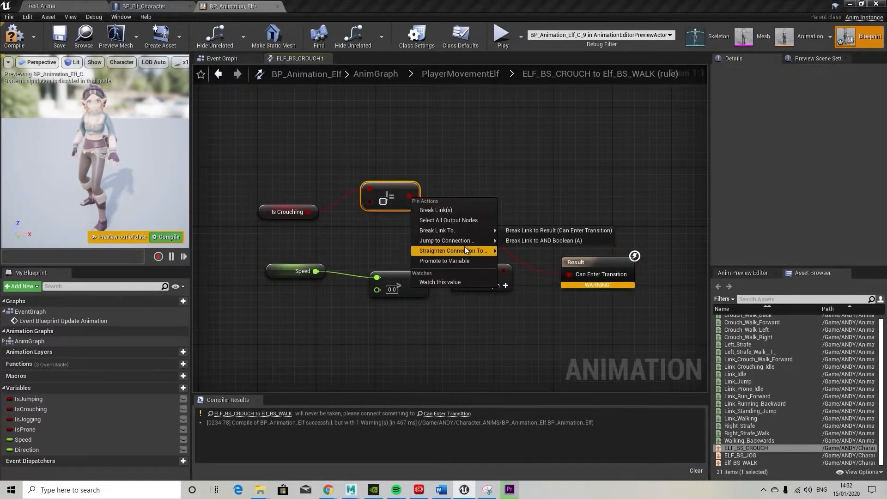
{"action": "left_click", "coordinate": [444, 215]}
{"action": "left_click_drag", "start_coordinate": [419, 284], "coordinate": [457, 286]}
{"action": "left_click_drag", "start_coordinate": [412, 200], "coordinate": [458, 271]}
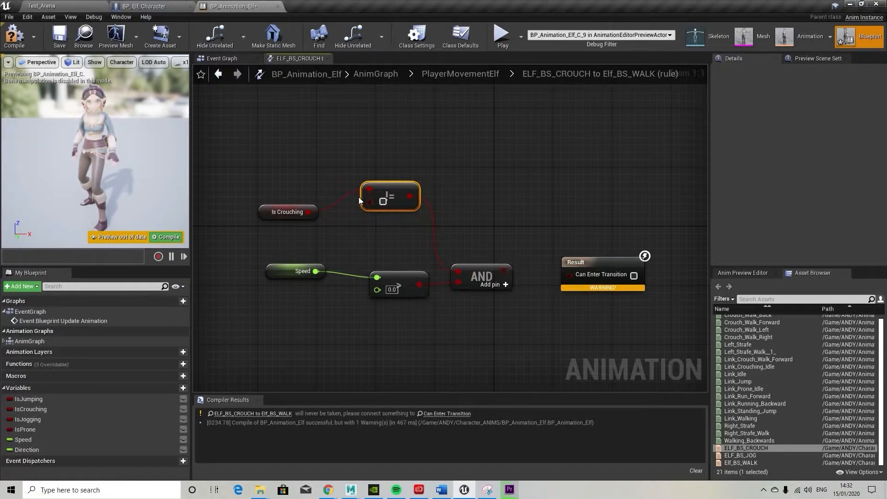
- Set the NotEqual node's second value to true, connect the AND output to Can Enter Transition, and compile the blueprint
{"action": "left_click", "coordinate": [383, 201]}
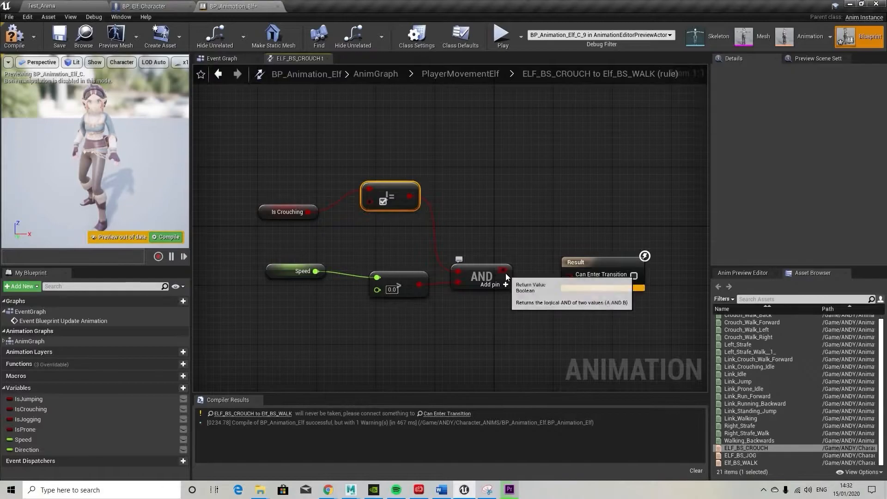
{"action": "left_click_drag", "start_coordinate": [504, 270], "coordinate": [578, 279]}
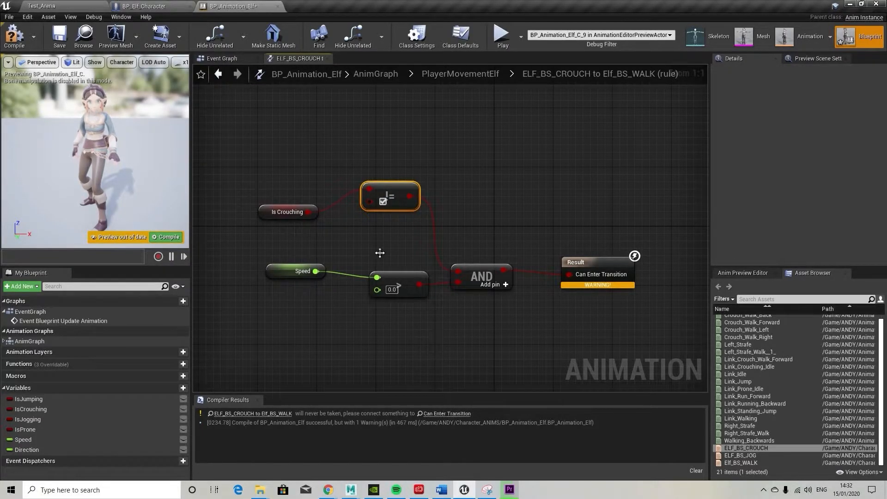
{"action": "mouse_move", "coordinate": [487, 492]}
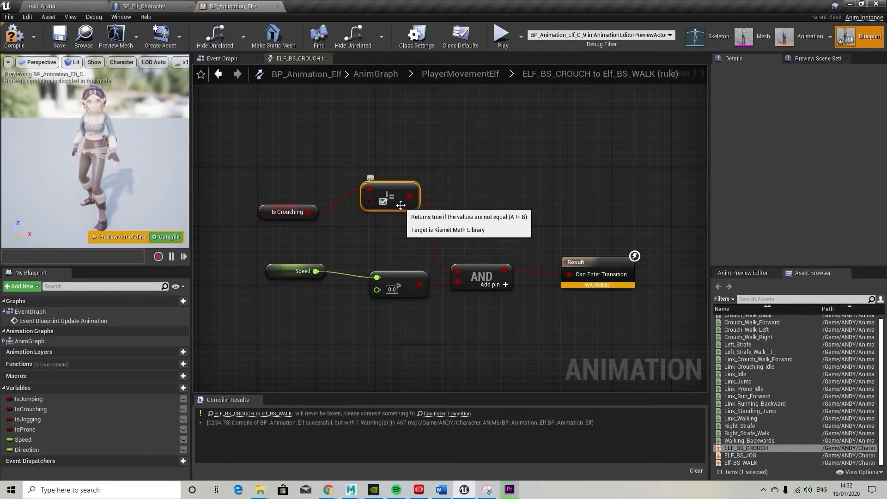
{"action": "left_click", "coordinate": [12, 43]}
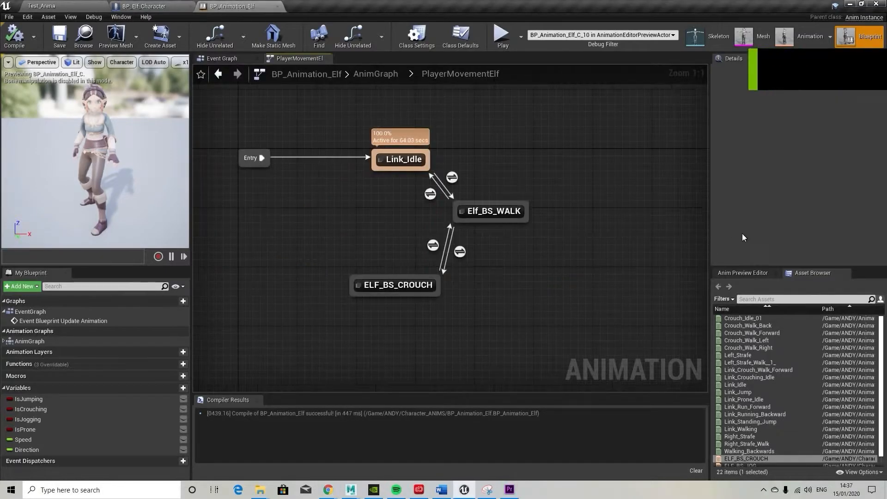
- Add a Crouch_Idle_01 state beside Elf_BS_WALK and create two-way transitions linking it with ELF_BS_CROUCH and Link_Idle
{"action": "left_click_drag", "start_coordinate": [595, 152], "coordinate": [614, 212]}
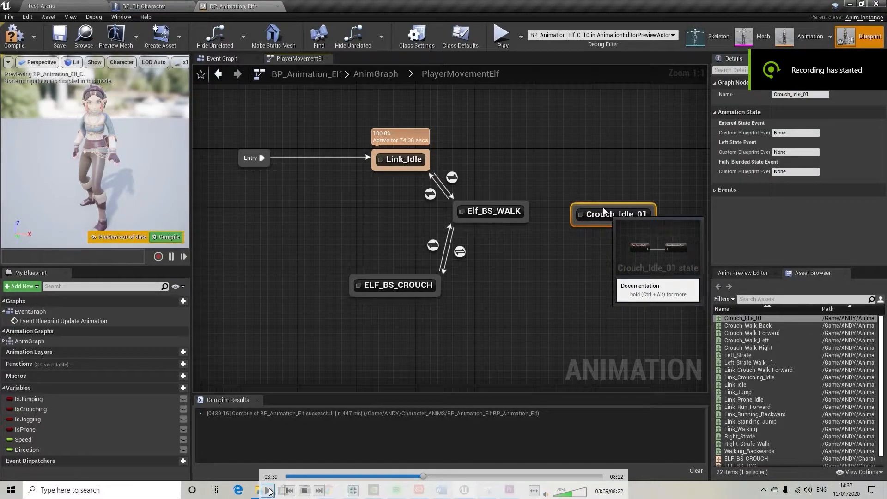
{"action": "left_click", "coordinate": [269, 489]}
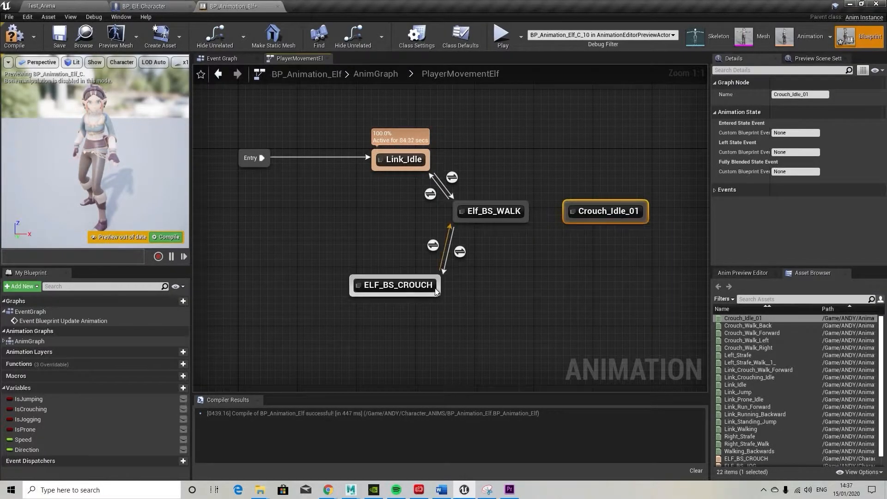
{"action": "left_click_drag", "start_coordinate": [440, 290], "coordinate": [409, 288]}
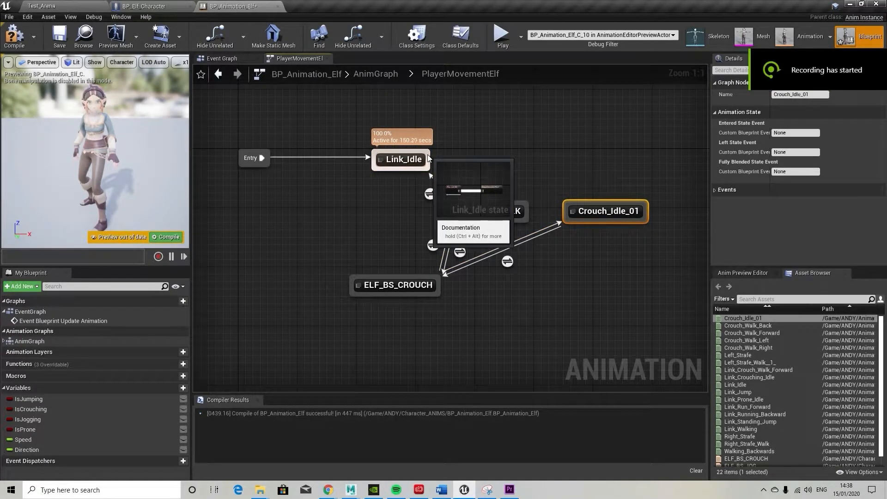
{"action": "mouse_move", "coordinate": [428, 170]}
{"action": "left_mouse_down"}
{"action": "mouse_move", "coordinate": [587, 210]}
{"action": "mouse_move", "coordinate": [507, 175]}
{"action": "mouse_move", "coordinate": [423, 162]}
{"action": "left_mouse_up"}
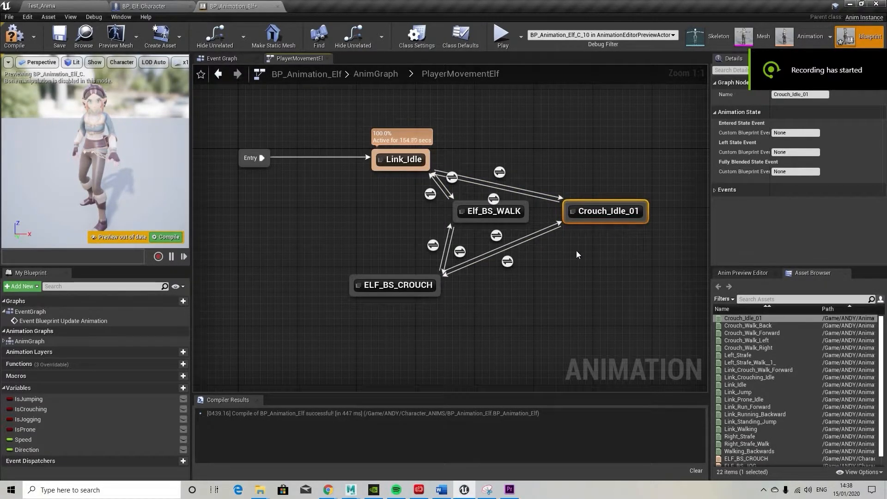
- Move Elf_BS_WALK directly below Link_Idle and place ELF_BS_CROUCH and Crouch_Idle_01 in a row above the other states
{"action": "left_click_drag", "start_coordinate": [481, 213], "coordinate": [376, 225]}
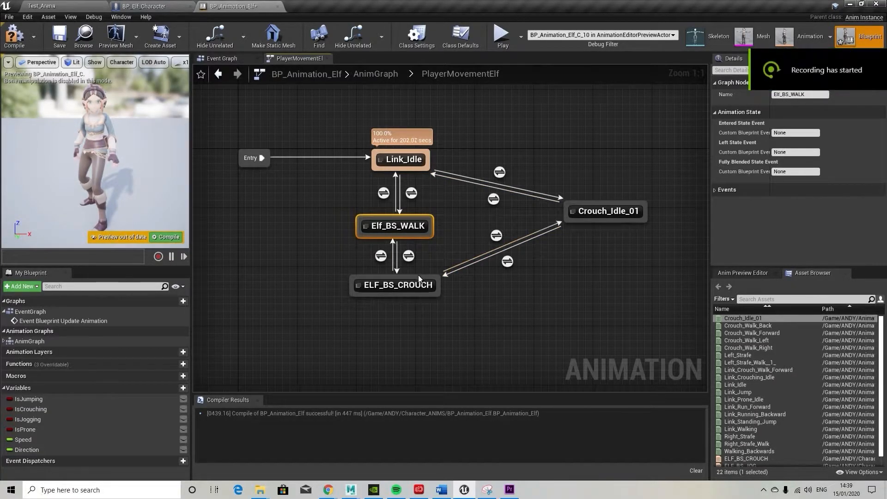
{"action": "left_click_drag", "start_coordinate": [434, 289], "coordinate": [529, 109]}
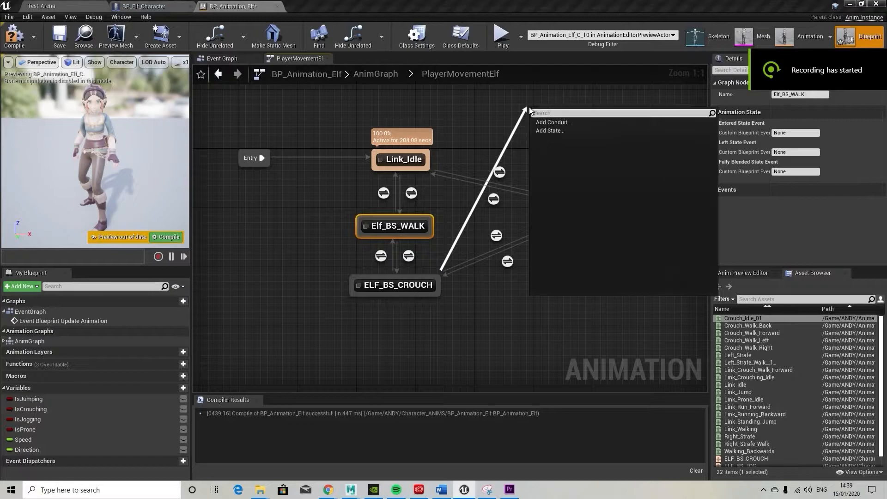
{"action": "left_click", "coordinate": [426, 308]}
{"action": "left_click_drag", "start_coordinate": [417, 295], "coordinate": [540, 129]}
{"action": "left_click", "coordinate": [461, 313]}
{"action": "left_click_drag", "start_coordinate": [604, 209], "coordinate": [663, 121]}
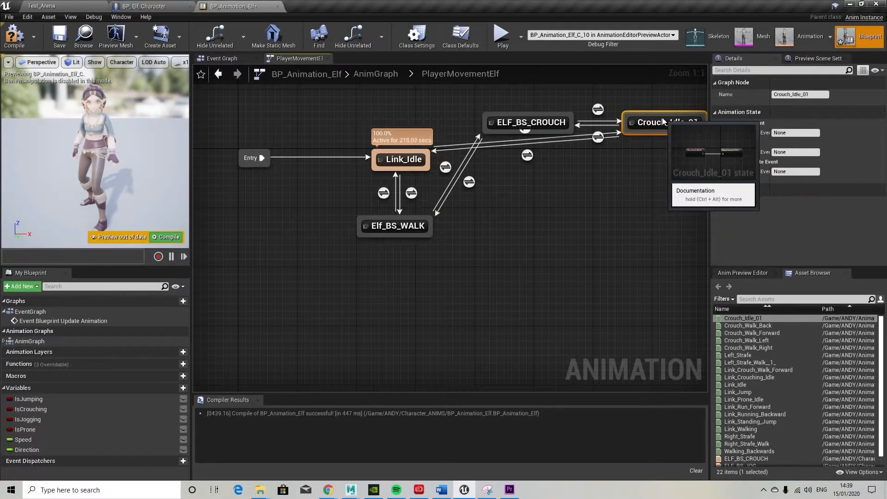
- Arrange Entry, Link_Idle and Elf_BS_WALK in a lower row, with ELF_BS_CROUCH and Crouch_Idle_01 closer together above them
{"action": "left_click_drag", "start_coordinate": [403, 162], "coordinate": [298, 228]}
{"action": "left_click_drag", "start_coordinate": [389, 228], "coordinate": [617, 244]}
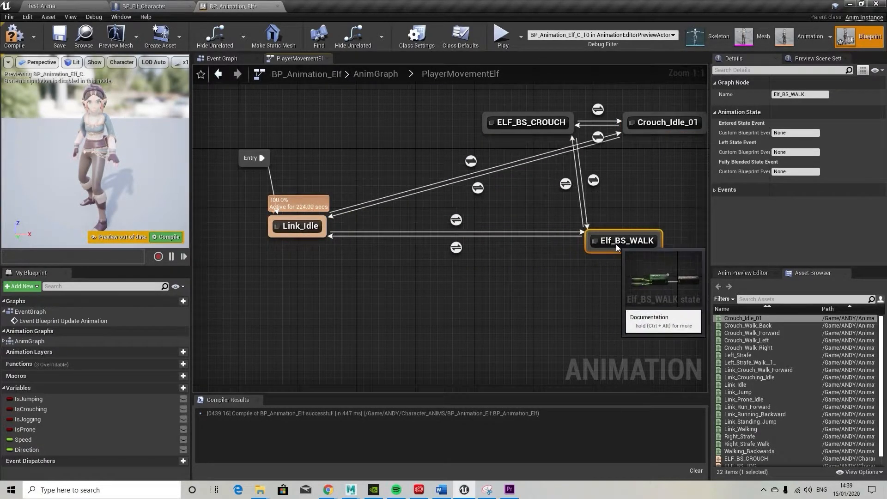
{"action": "left_click_drag", "start_coordinate": [532, 124], "coordinate": [392, 125]}
{"action": "left_click_drag", "start_coordinate": [632, 246], "coordinate": [542, 230]}
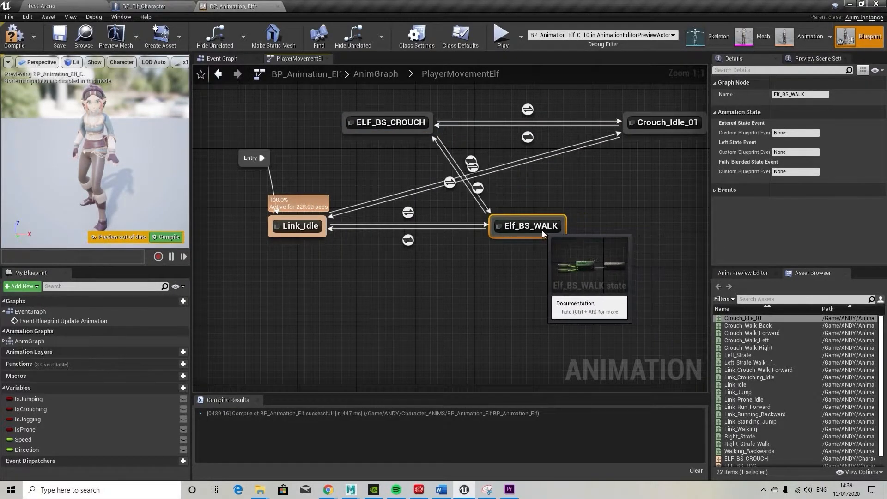
{"action": "left_click_drag", "start_coordinate": [667, 121], "coordinate": [562, 122]}
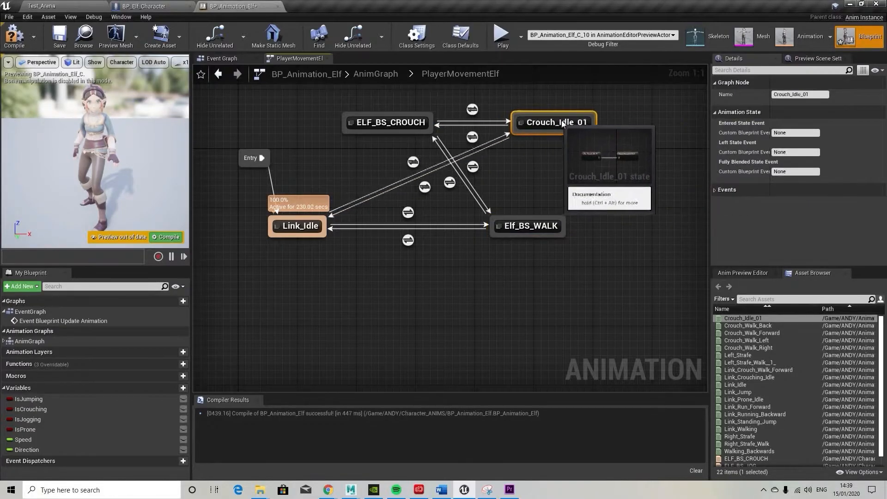
{"action": "right_click_drag", "start_coordinate": [520, 303], "coordinate": [594, 370]}
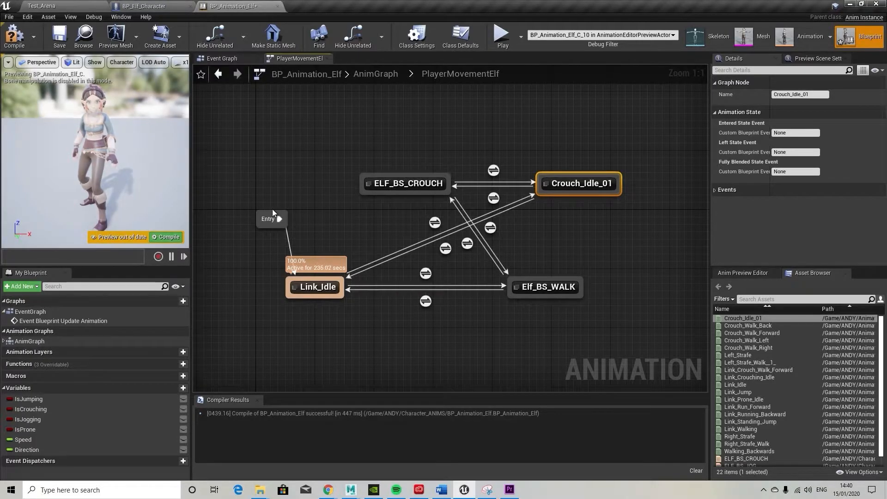
{"action": "left_click_drag", "start_coordinate": [273, 212], "coordinate": [228, 278]}
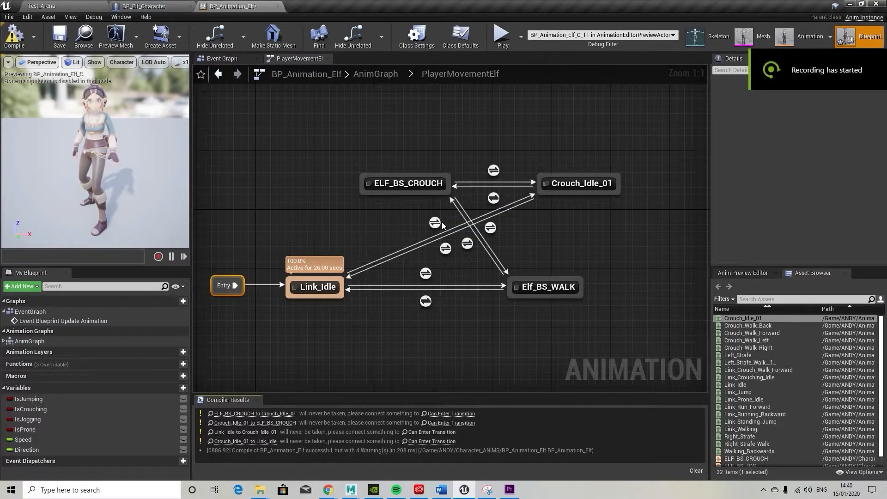
- In the Link_Idle to Crouch_Idle_01 rule, connect an IsCrouching getter to Can Enter Transition, check the rule, and return to PlayerMovementElf
{"action": "left_click", "coordinate": [435, 224]}
{"action": "double_click", "coordinate": [434, 224]}
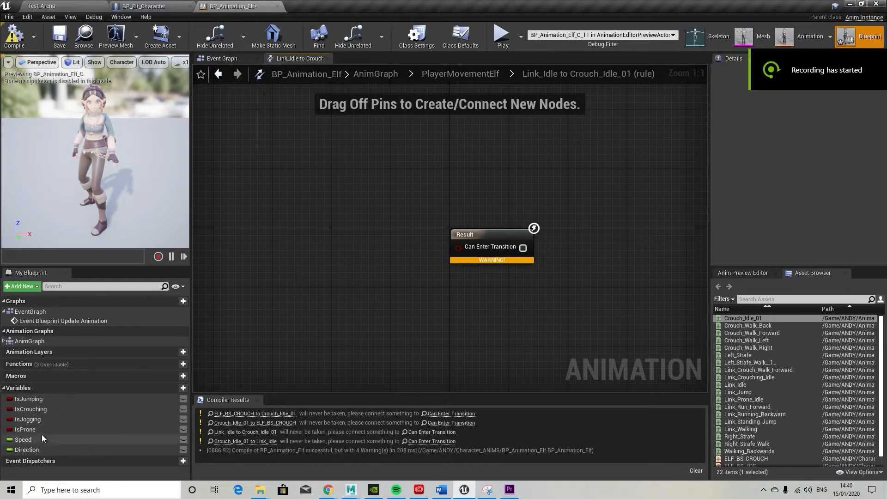
{"action": "left_click_drag", "start_coordinate": [31, 409], "coordinate": [307, 263]}
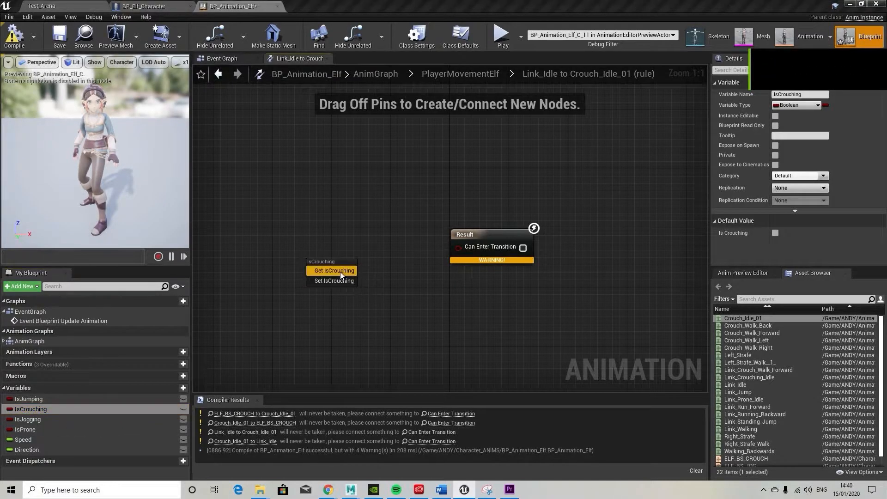
{"action": "left_click", "coordinate": [340, 271]}
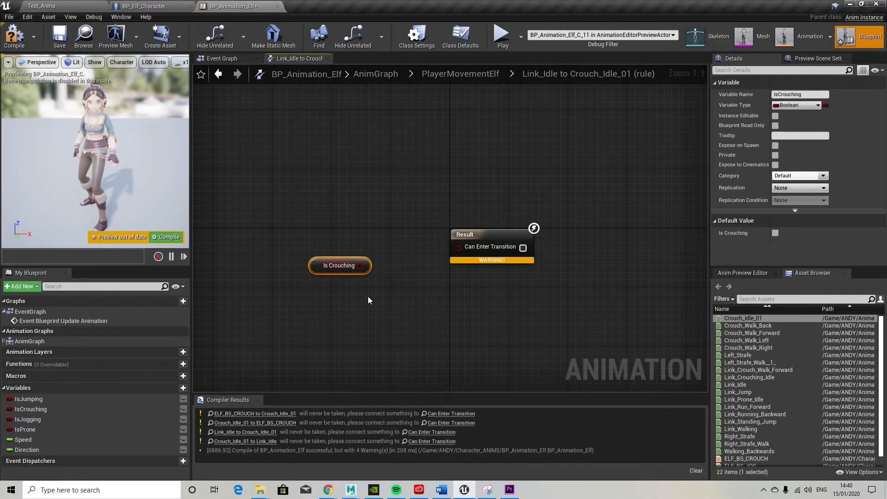
{"action": "left_click_drag", "start_coordinate": [360, 266], "coordinate": [458, 247]}
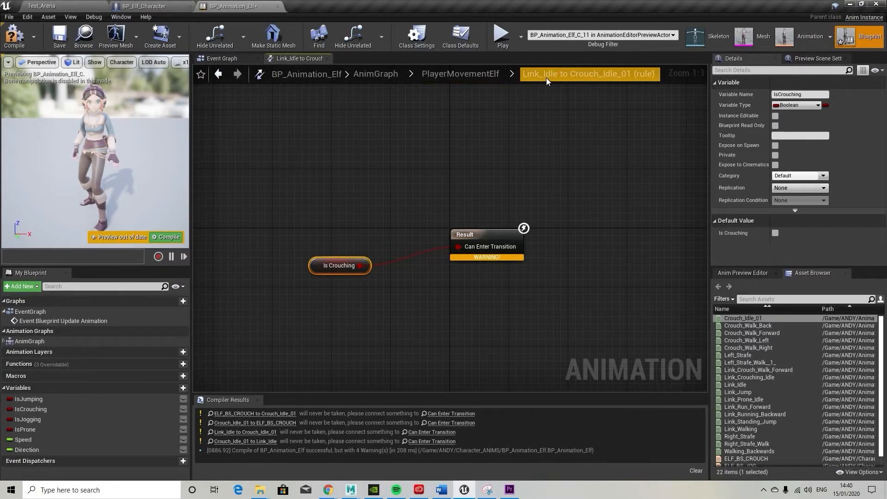
{"action": "left_click", "coordinate": [484, 78]}
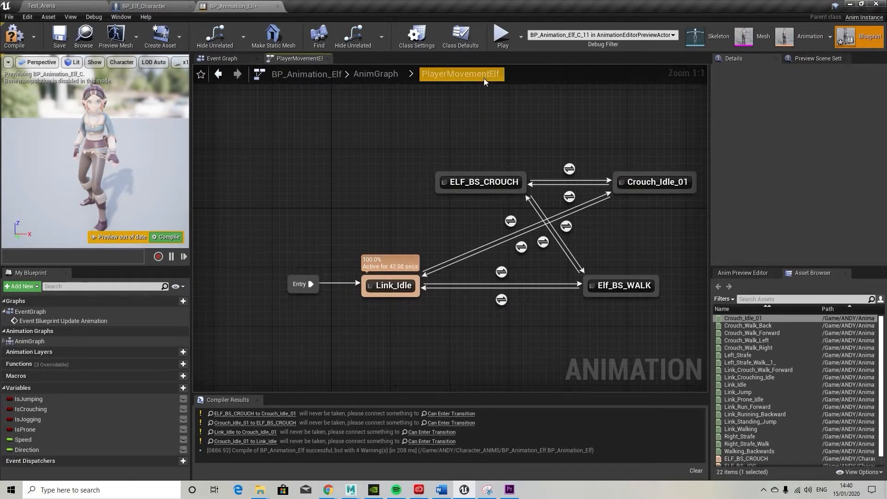
{"action": "double_click", "coordinate": [511, 221]}
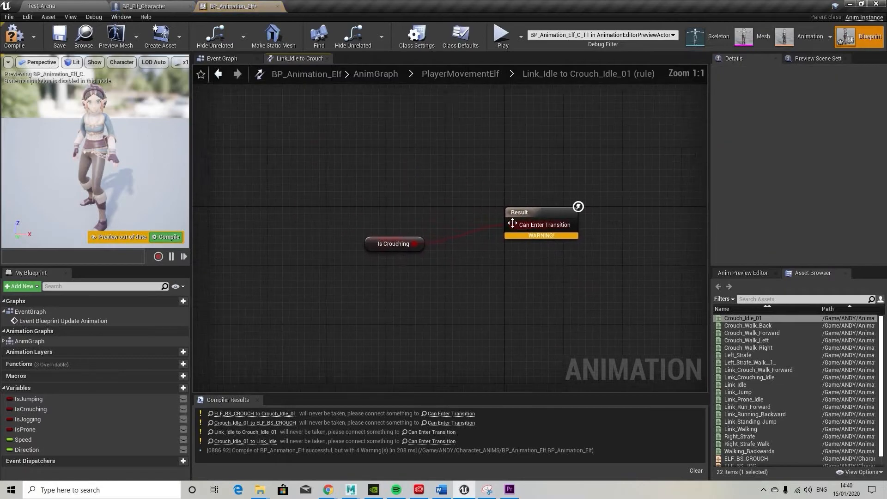
{"action": "left_click", "coordinate": [488, 77]}
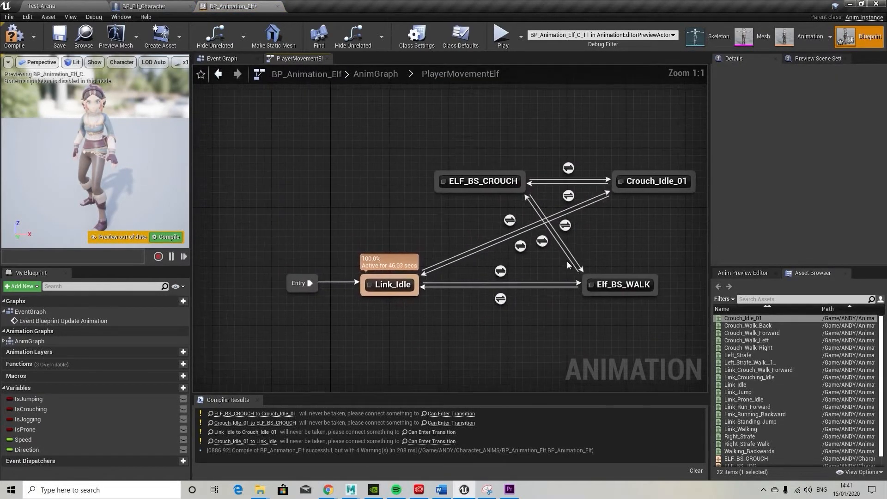
- In the Crouch_Idle_01 to Link_Idle rule, feed an IsCrouching getter through a NotEqual Boolean node into Can Enter Transition, compile, and return to PlayerMovementElf
{"action": "double_click", "coordinate": [523, 248]}
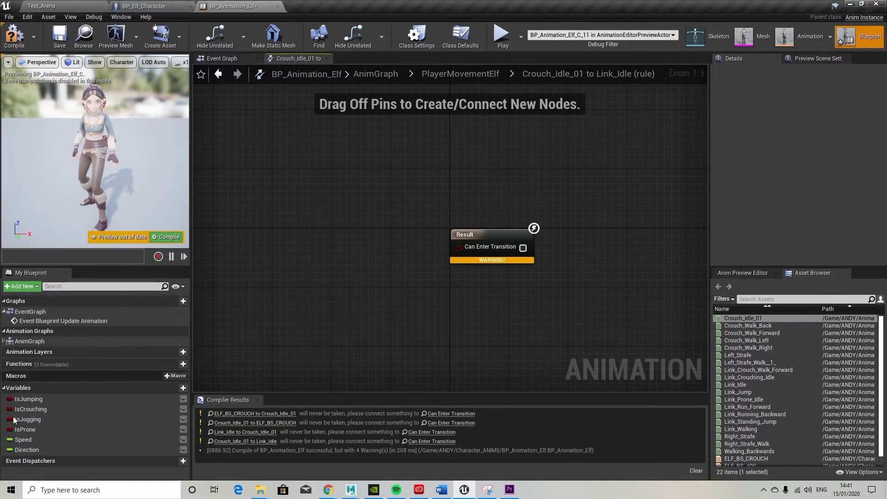
{"action": "left_click_drag", "start_coordinate": [32, 408], "coordinate": [392, 213]}
{"action": "left_click", "coordinate": [354, 260]}
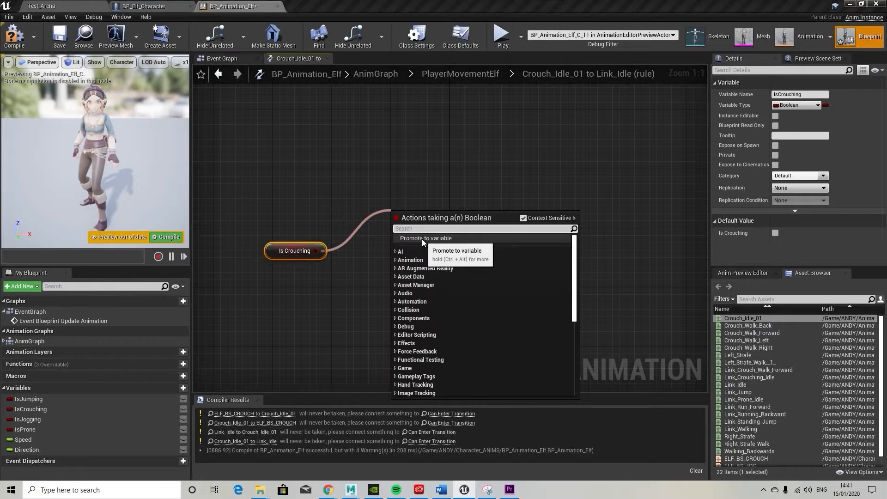
{"action": "type", "text": "!"}
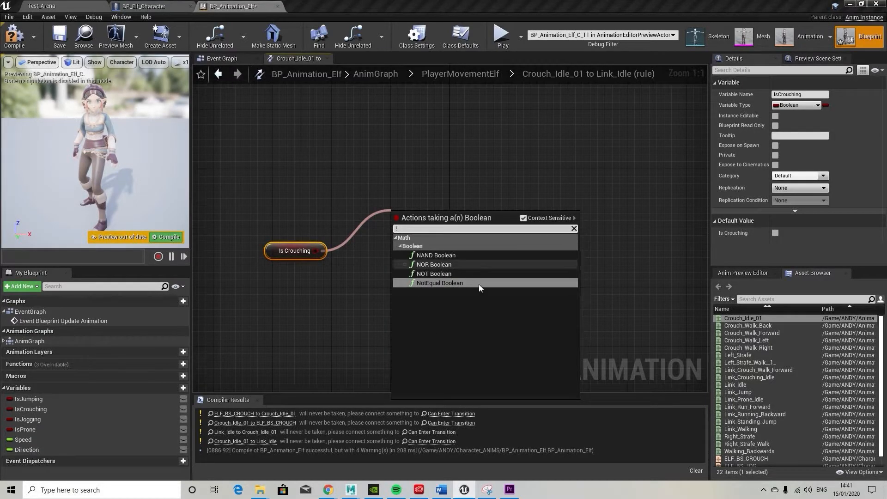
{"action": "left_click", "coordinate": [450, 284]}
{"action": "left_click_drag", "start_coordinate": [415, 229], "coordinate": [459, 248]}
{"action": "left_click", "coordinate": [17, 38]}
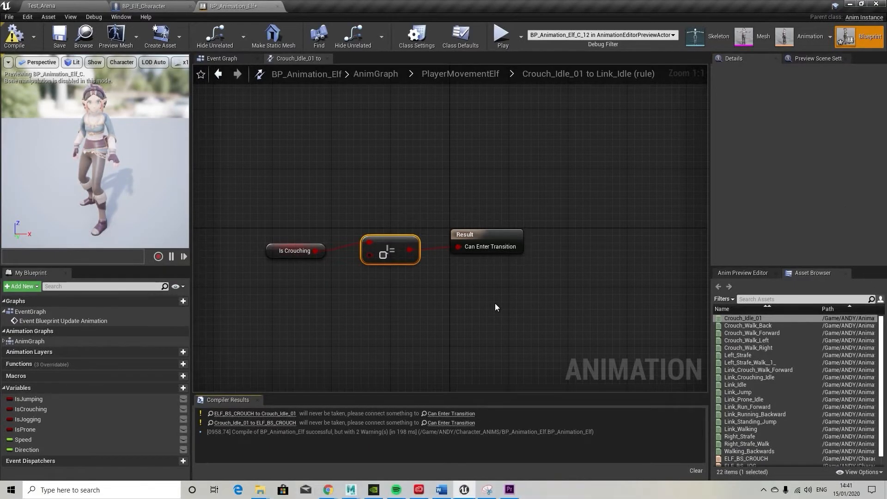
{"action": "left_click", "coordinate": [471, 72]}
- Open the ELF_BS_CROUCH to Crouch_Idle_01 rule and place a Speed getter to the lower left of the Result node
{"action": "right_click_drag", "start_coordinate": [503, 198], "coordinate": [437, 163]}
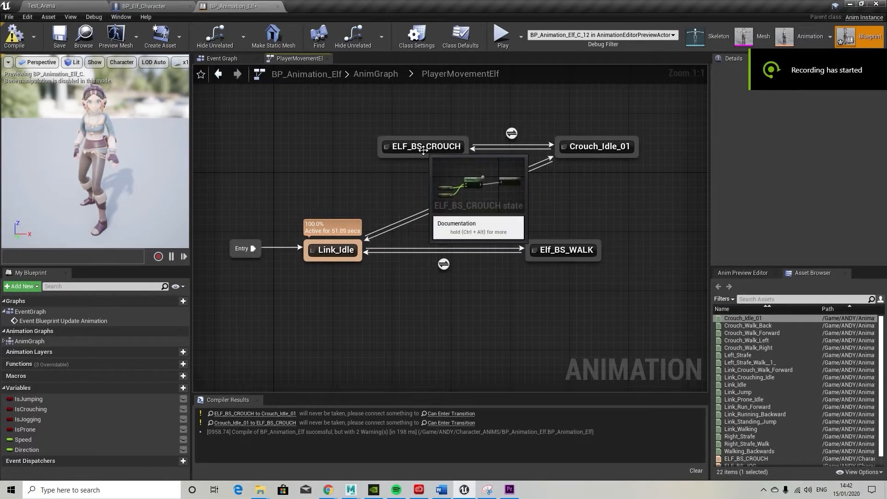
{"action": "right_click_drag", "start_coordinate": [565, 292], "coordinate": [550, 307]}
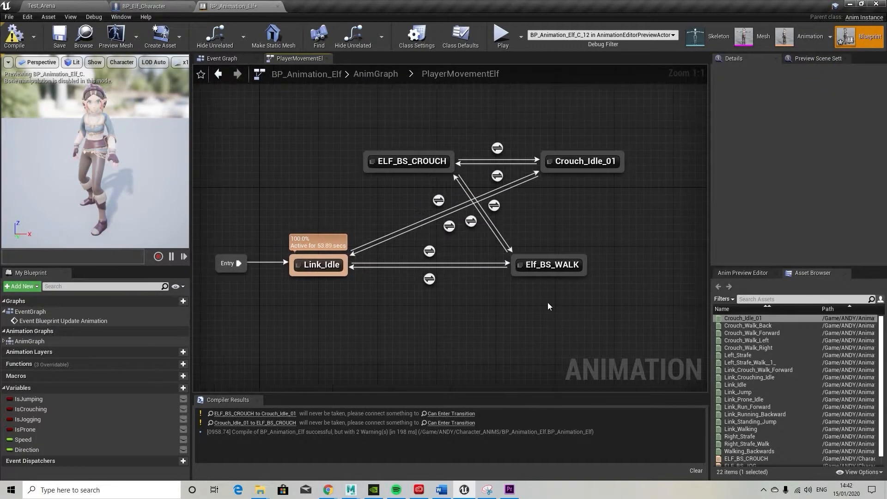
{"action": "double_click", "coordinate": [498, 147]}
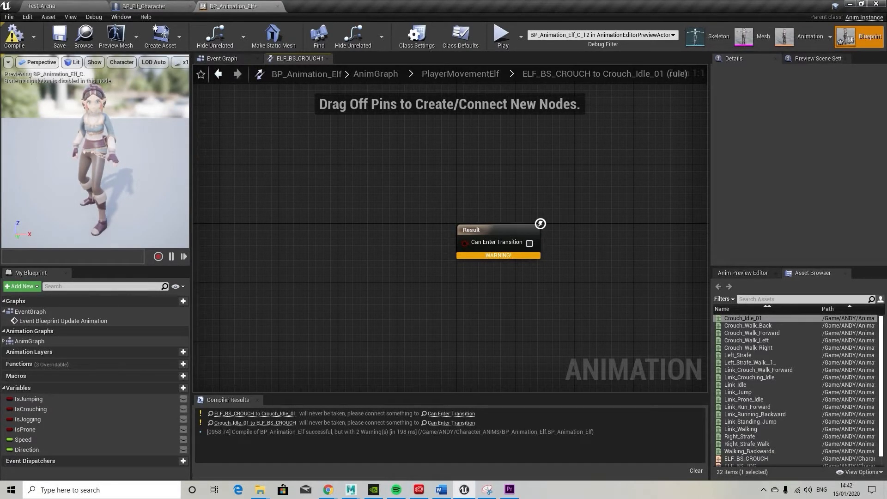
{"action": "left_click_drag", "start_coordinate": [26, 440], "coordinate": [349, 273]}
{"action": "left_click", "coordinate": [384, 282]}
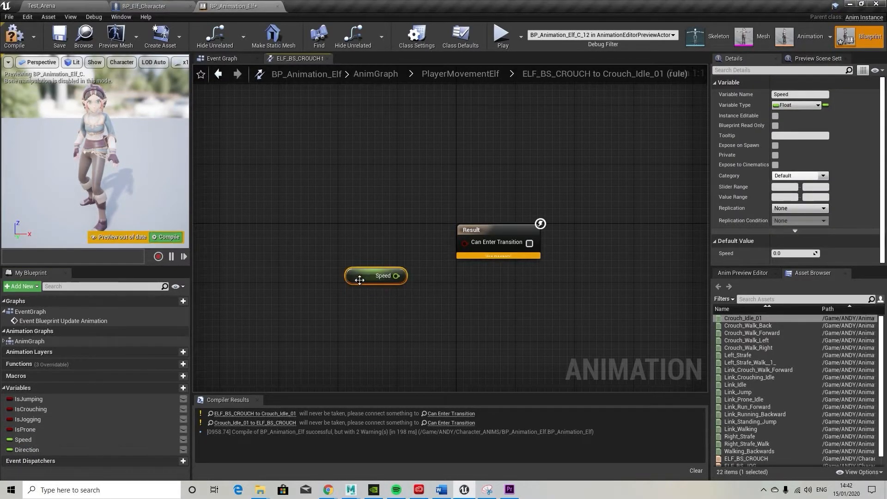
{"action": "left_click_drag", "start_coordinate": [367, 274], "coordinate": [314, 281]}
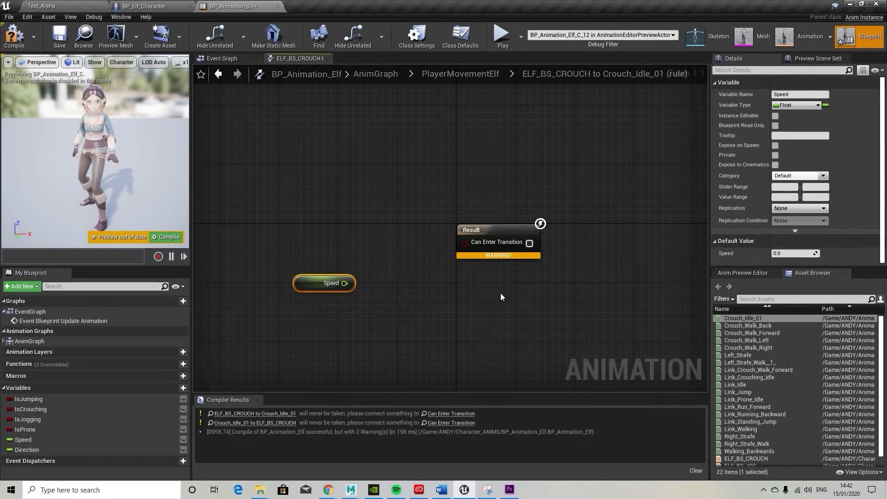
{"action": "right_click", "coordinate": [392, 286]}
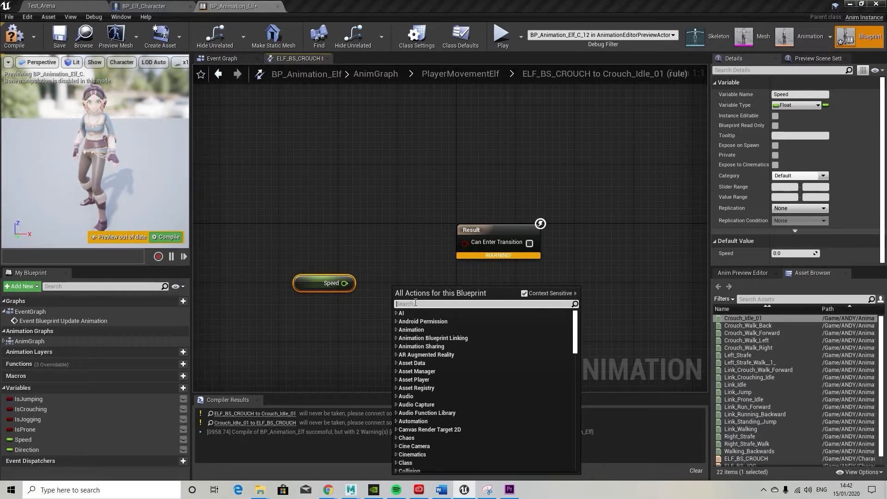
{"action": "type", "text": "+"}
{"action": "key", "text": "BackSpace"}
{"action": "type", "text": "="}
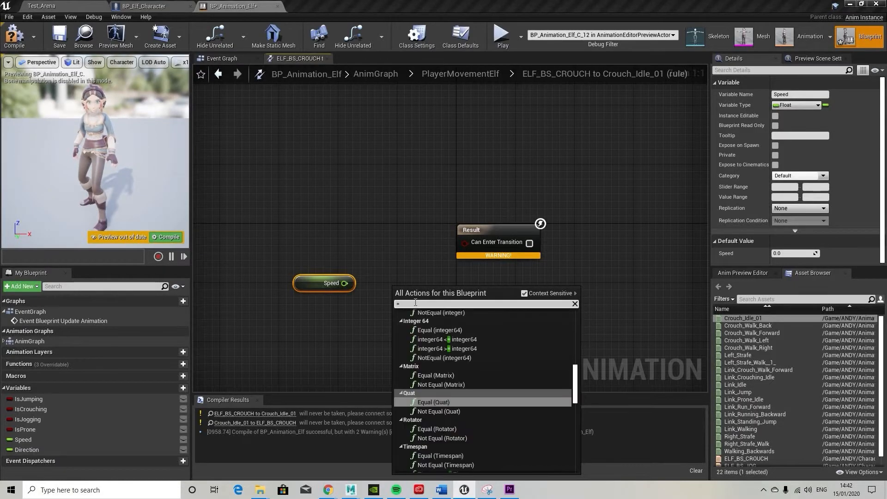
{"action": "type", "text": "="}
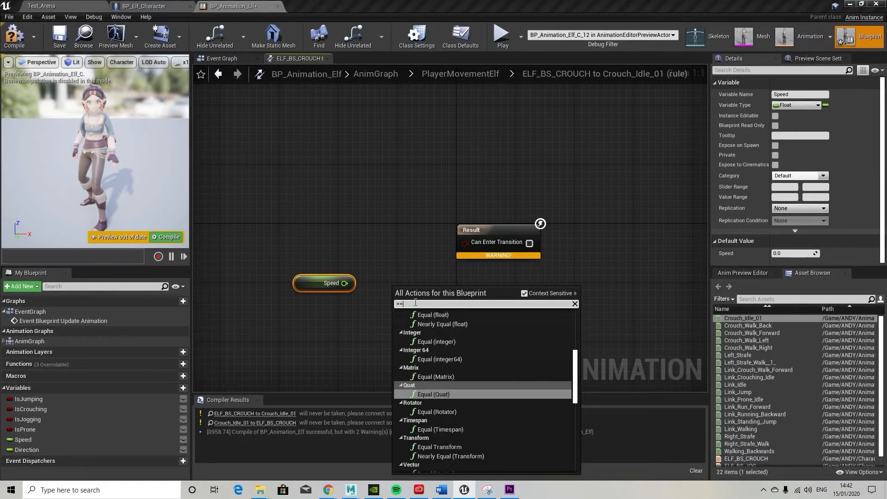
{"action": "left_click", "coordinate": [448, 394]}
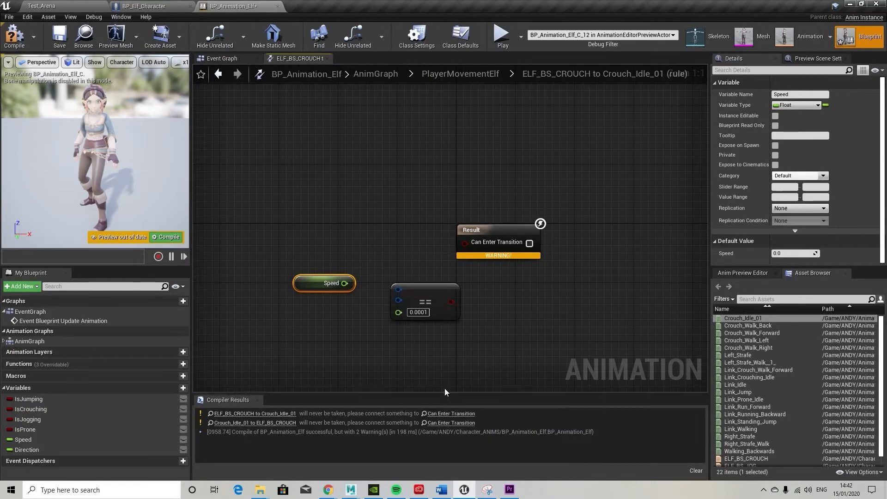
{"action": "key", "text": "Delete"}
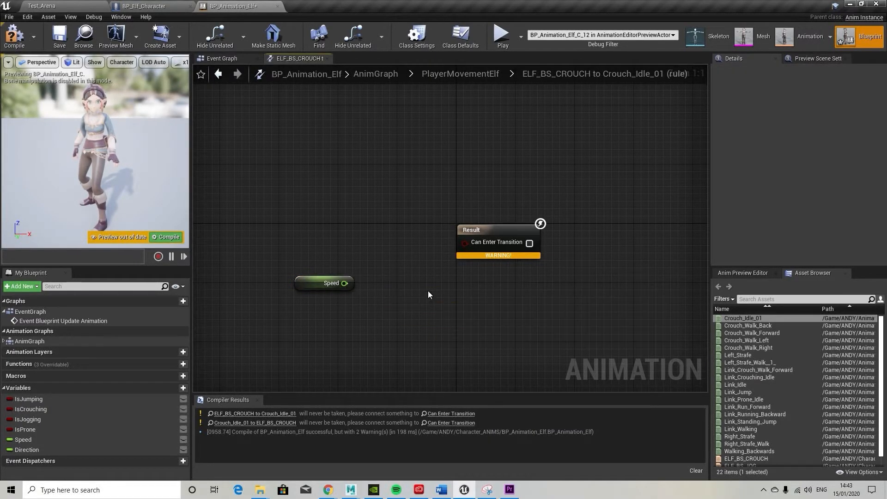
- Feed the Speed getter into a new Equal (float) node comparing with 0.0, and shift both nodes away from the Result node
{"action": "left_click_drag", "start_coordinate": [345, 284], "coordinate": [389, 272]}
{"action": "type", "text": "=="}
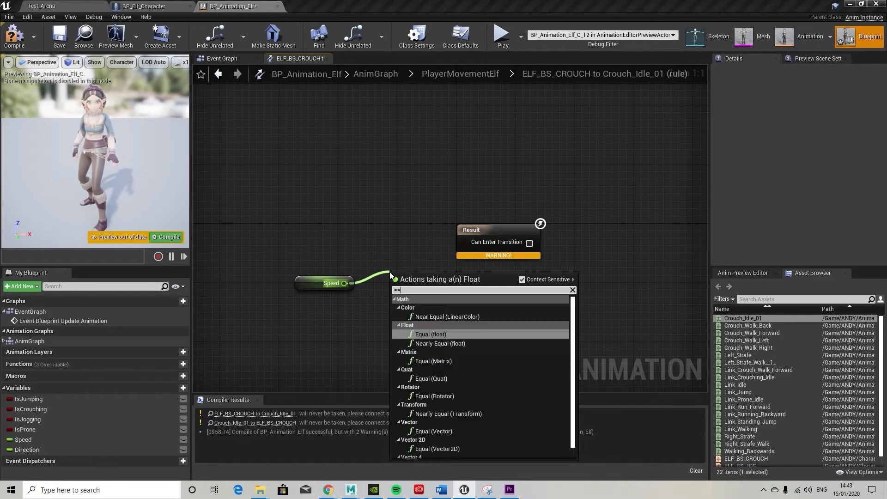
{"action": "left_click", "coordinate": [443, 337]}
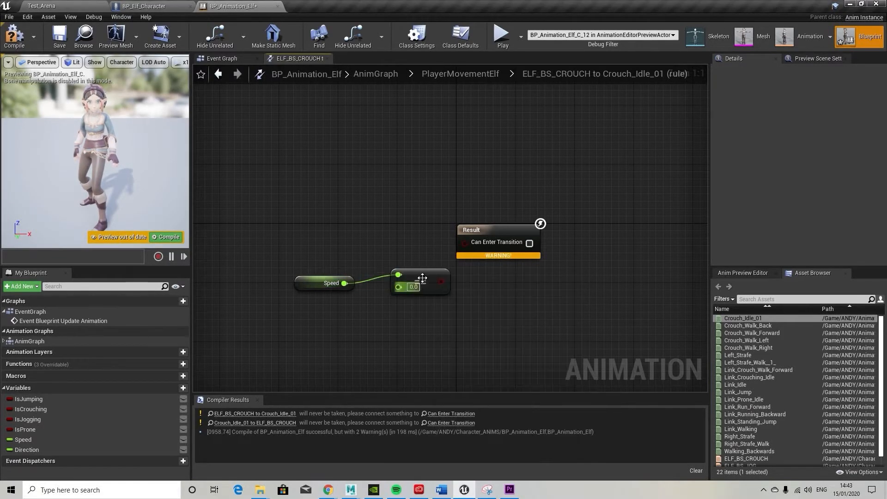
{"action": "left_click_drag", "start_coordinate": [323, 282], "coordinate": [285, 280]}
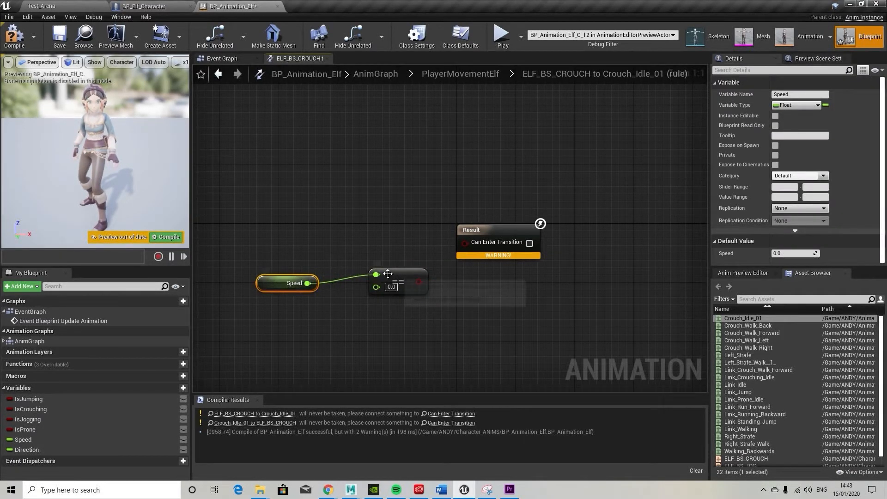
{"action": "left_click_drag", "start_coordinate": [388, 274], "coordinate": [365, 274]}
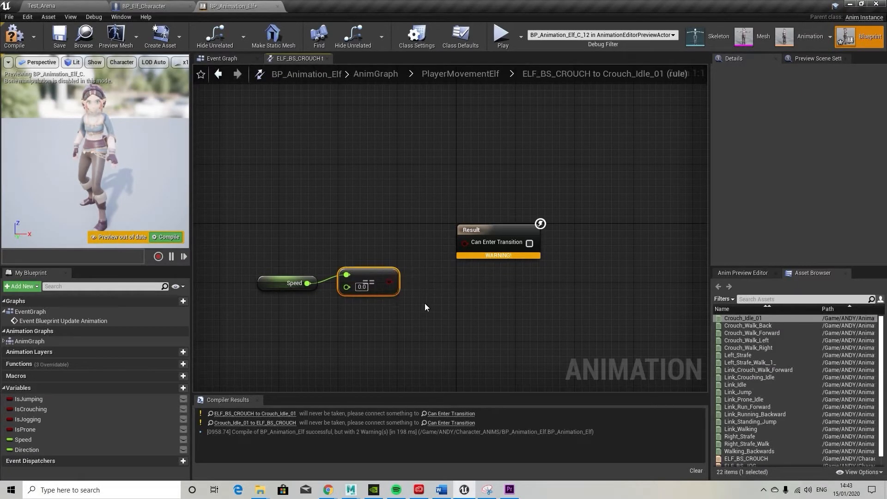
{"action": "left_click_drag", "start_coordinate": [284, 283], "coordinate": [275, 283]}
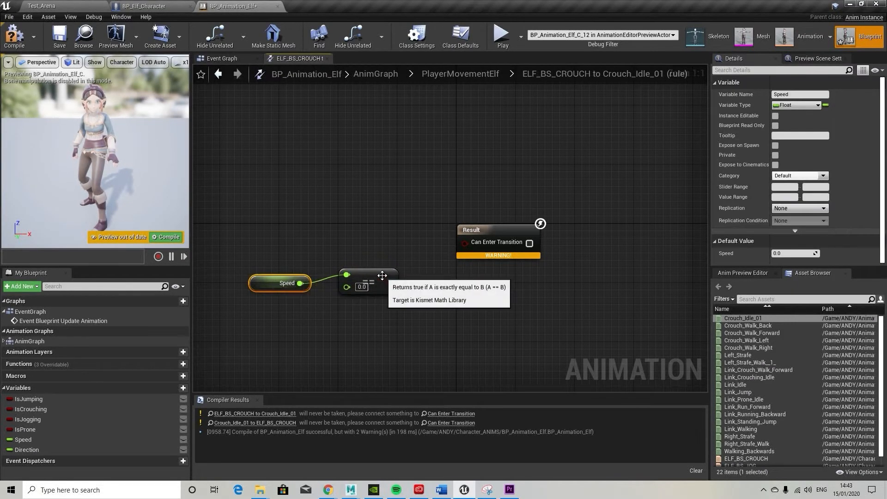
- Feed the Equal node's output into a new AND Boolean node, keeping it close by and moving the Result node farther away
{"action": "left_click_drag", "start_coordinate": [397, 281], "coordinate": [376, 281]}
{"action": "type", "text": "and"}
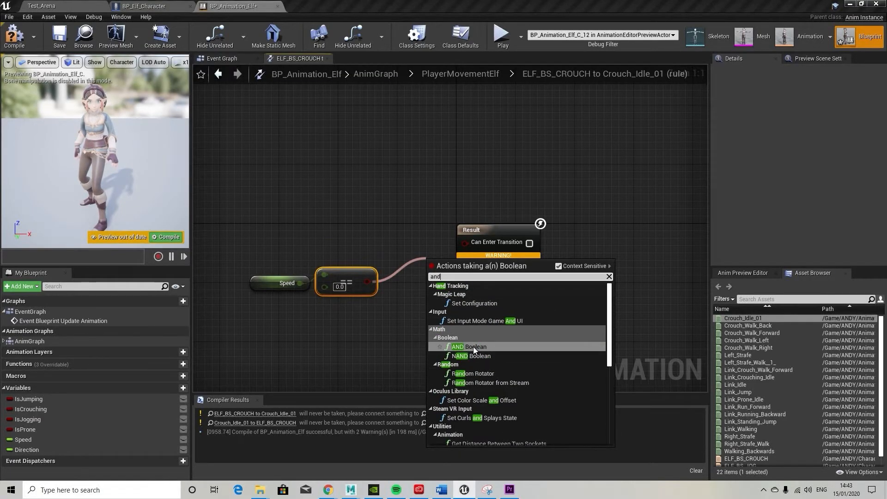
{"action": "left_click", "coordinate": [473, 346]}
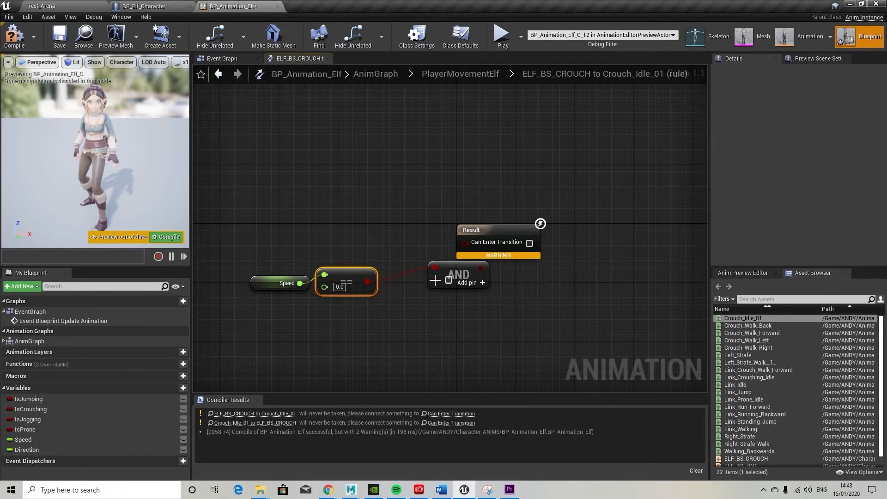
{"action": "left_click_drag", "start_coordinate": [463, 270], "coordinate": [416, 272]}
{"action": "left_click_drag", "start_coordinate": [507, 232], "coordinate": [573, 231]}
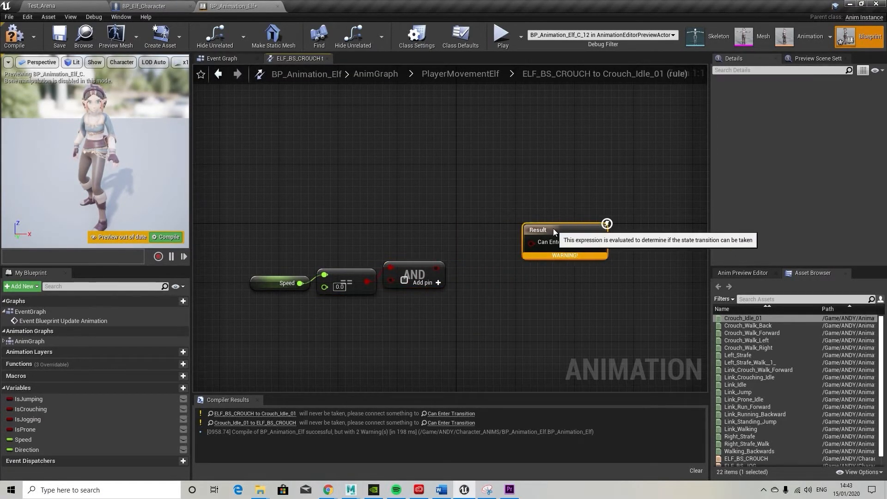
- Combine an IsCrouching getter and the Speed comparison in the AND node, connect it to Can Enter Transition, and compile
{"action": "left_click_drag", "start_coordinate": [70, 409], "coordinate": [266, 191]}
{"action": "left_click", "coordinate": [313, 203]}
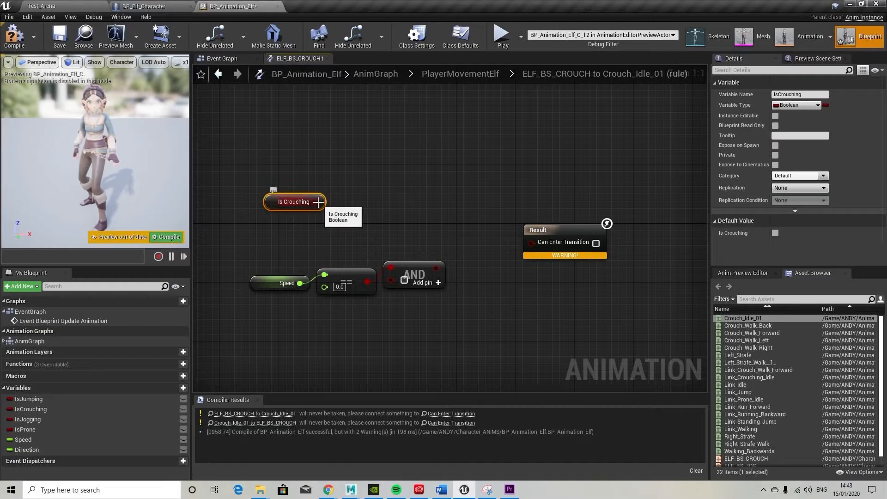
{"action": "left_click_drag", "start_coordinate": [404, 271], "coordinate": [456, 234]}
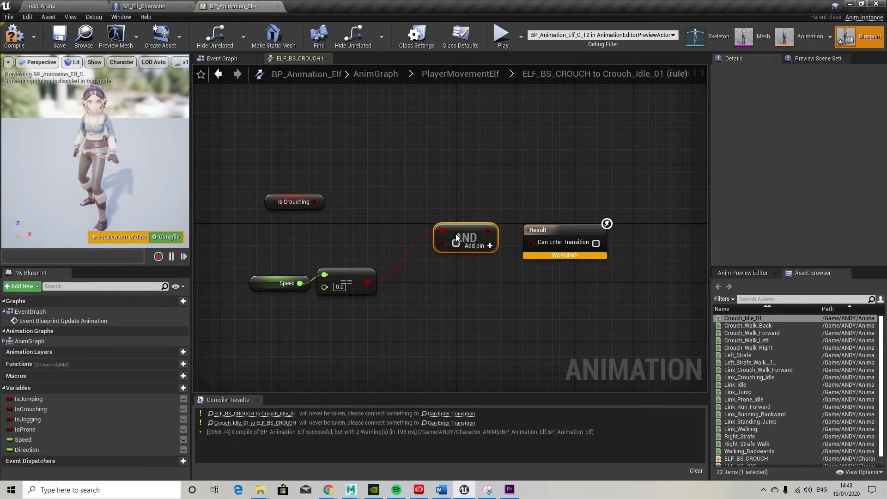
{"action": "left_click_drag", "start_coordinate": [361, 289], "coordinate": [443, 243]}
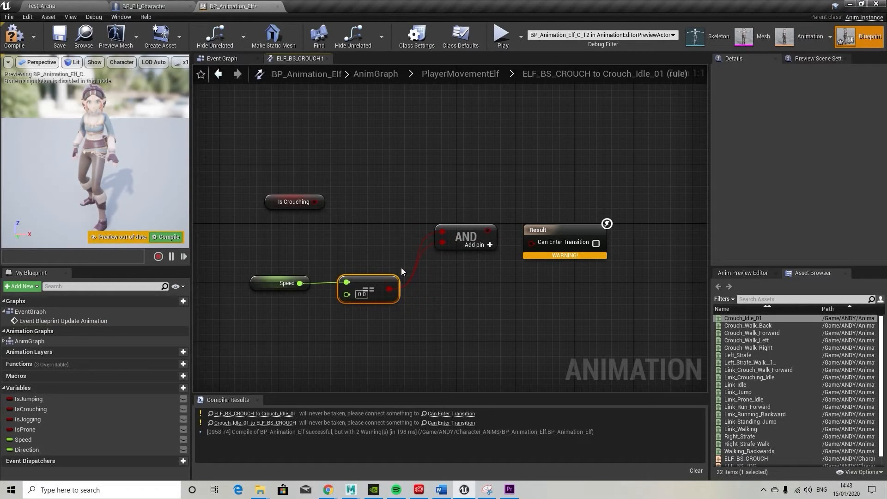
{"action": "left_click_drag", "start_coordinate": [315, 202], "coordinate": [530, 241]}
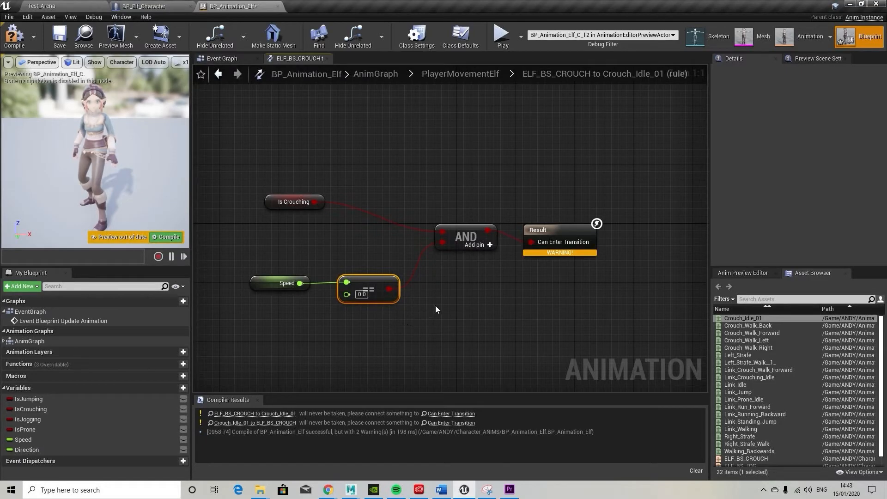
{"action": "left_click", "coordinate": [14, 37]}
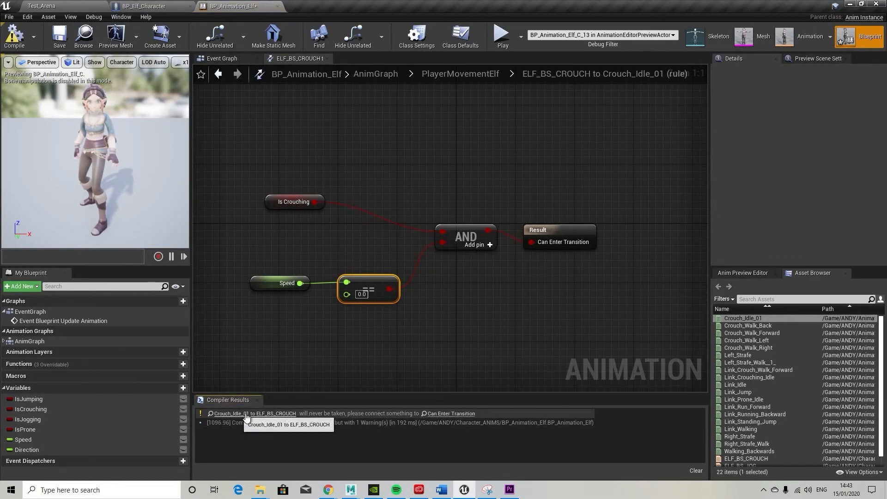
- Open the Crouch_Idle_01 to ELF_BS_CROUCH rule from PlayerMovementElf, move its Result node aside, and place an IsCrouching getter before it
{"action": "left_click", "coordinate": [479, 70]}
{"action": "right_click_drag", "start_coordinate": [631, 222], "coordinate": [531, 220]}
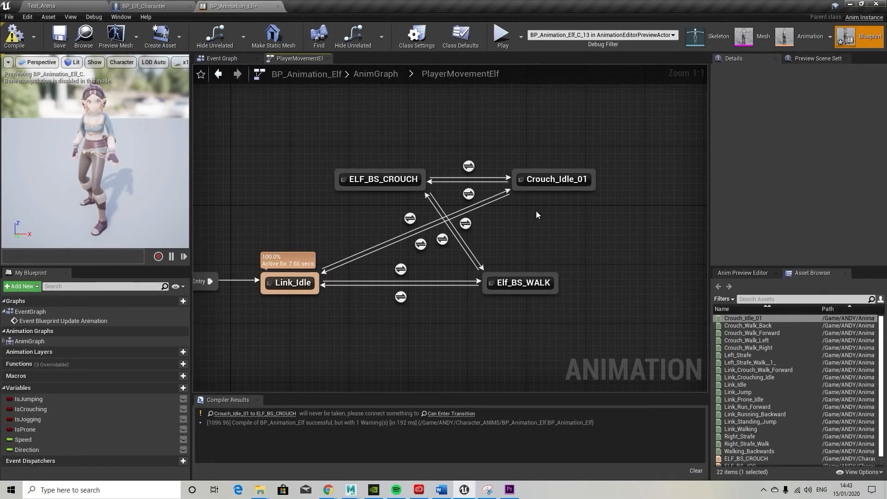
{"action": "double_click", "coordinate": [469, 194]}
{"action": "left_click_drag", "start_coordinate": [490, 236], "coordinate": [531, 214]}
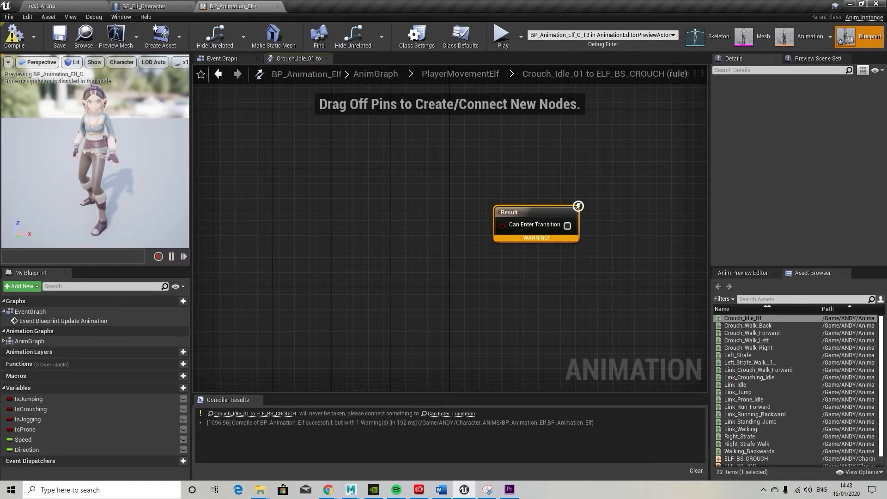
{"action": "left_click_drag", "start_coordinate": [30, 408], "coordinate": [317, 214]}
{"action": "left_click", "coordinate": [344, 225]}
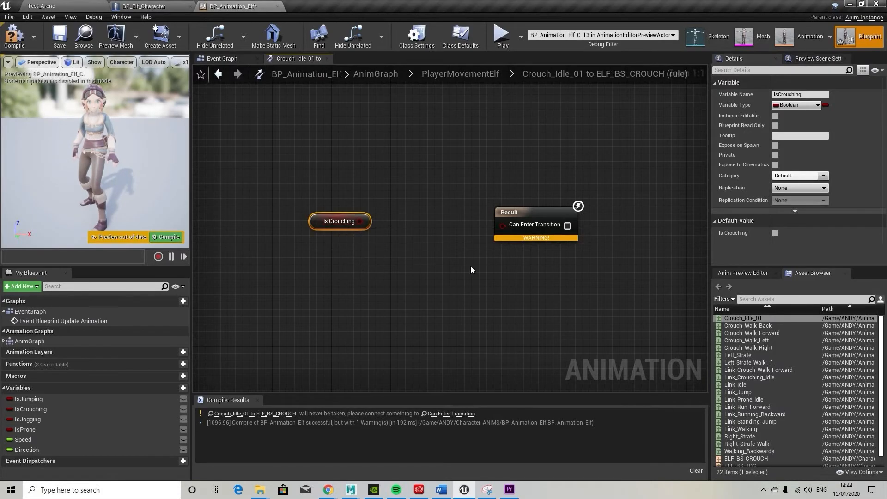
- Place a Speed getter below IsCrouching and feed it into a float greater-than node comparing with 0.0
{"action": "left_click_drag", "start_coordinate": [29, 441], "coordinate": [415, 289]}
{"action": "left_click", "coordinate": [370, 287]}
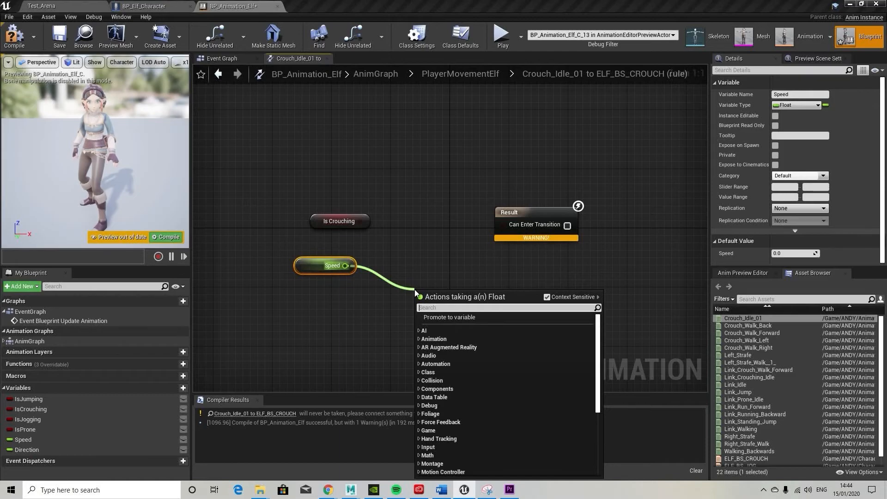
{"action": "type", "text": ">"}
{"action": "left_click", "coordinate": [486, 338]}
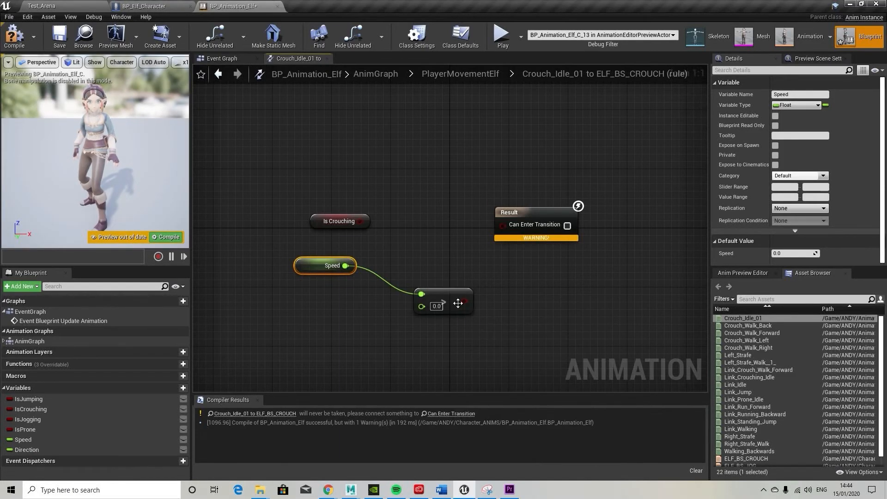
{"action": "left_click_drag", "start_coordinate": [443, 301], "coordinate": [414, 295]}
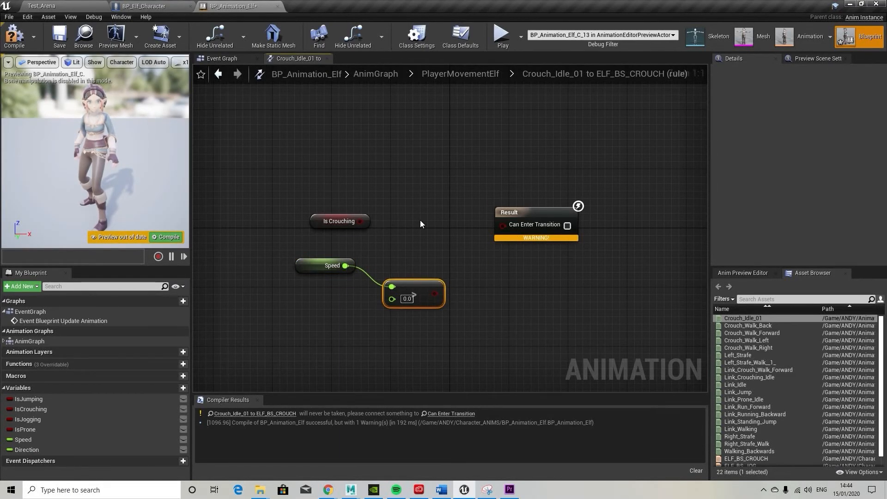
- Feed the IsCrouching getter into a new AND Boolean node
{"action": "left_click_drag", "start_coordinate": [356, 222], "coordinate": [406, 221]}
{"action": "type", "text": "ansd"}
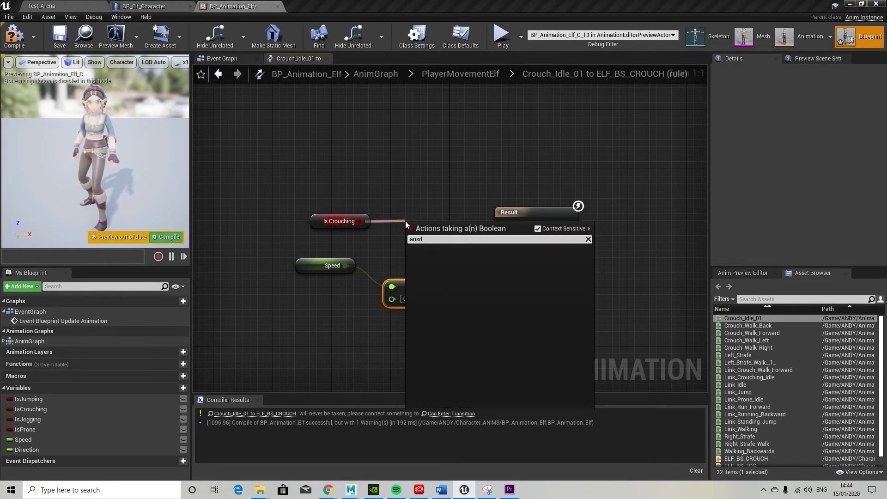
{"action": "key", "text": "BackSpace"}
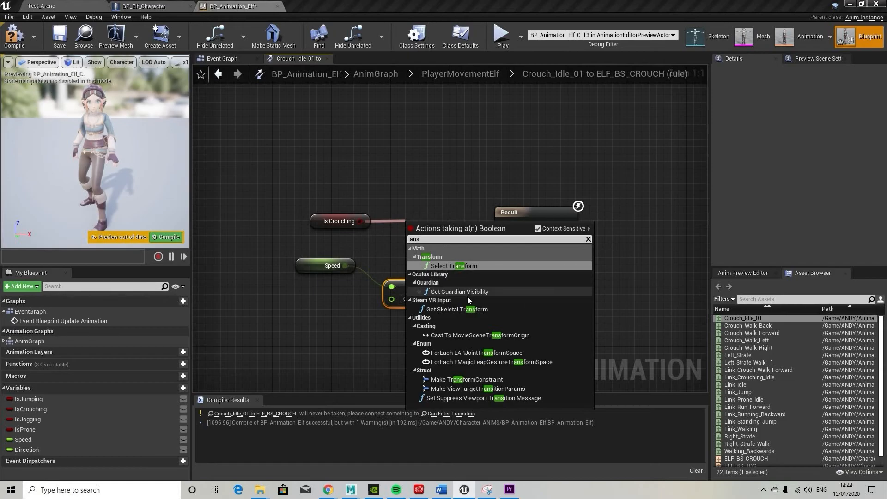
{"action": "key", "text": "BackSpace"}
{"action": "type", "text": "d"}
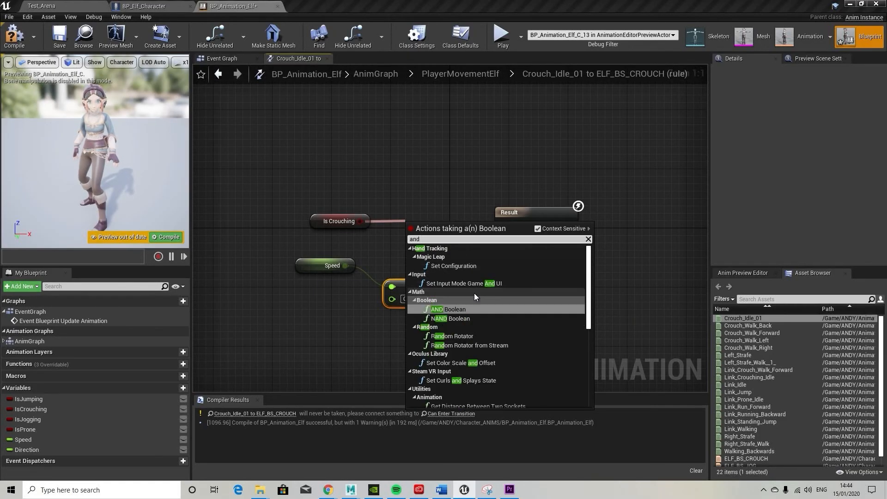
{"action": "left_click", "coordinate": [456, 309]}
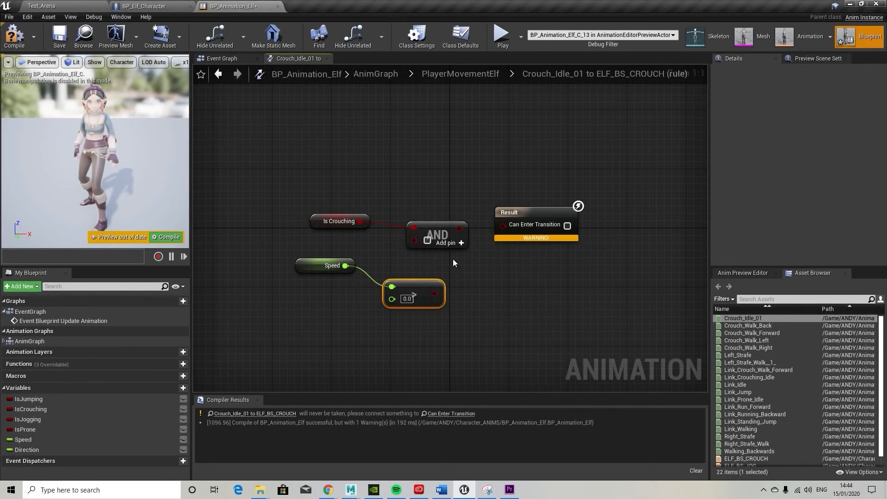
- Space out the nodes, connect the greater-than output through the AND node to Can Enter Transition, and compile
{"action": "left_click_drag", "start_coordinate": [438, 232], "coordinate": [414, 227]}
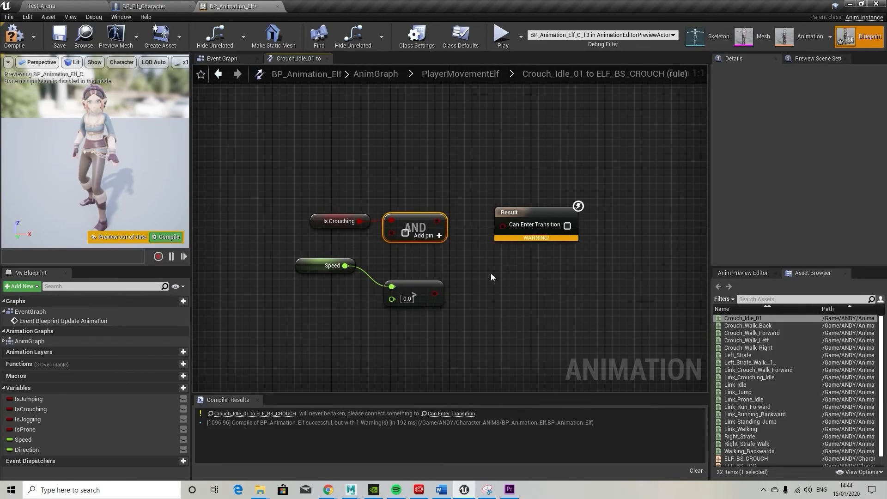
{"action": "left_click_drag", "start_coordinate": [338, 222], "coordinate": [303, 220]}
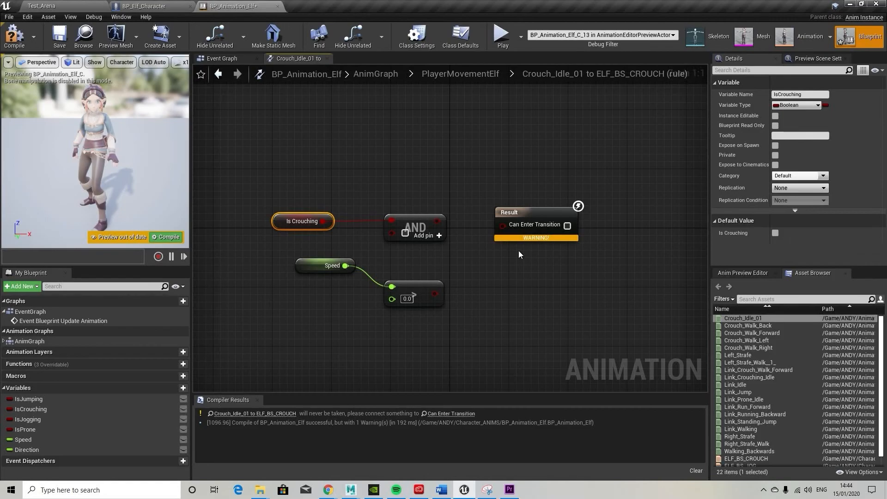
{"action": "left_click_drag", "start_coordinate": [439, 298], "coordinate": [503, 226]}
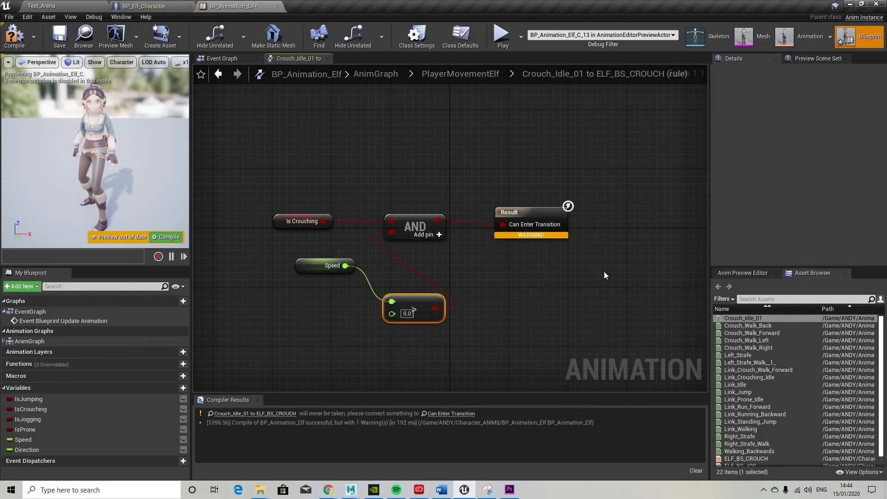
{"action": "key", "text": "F7"}
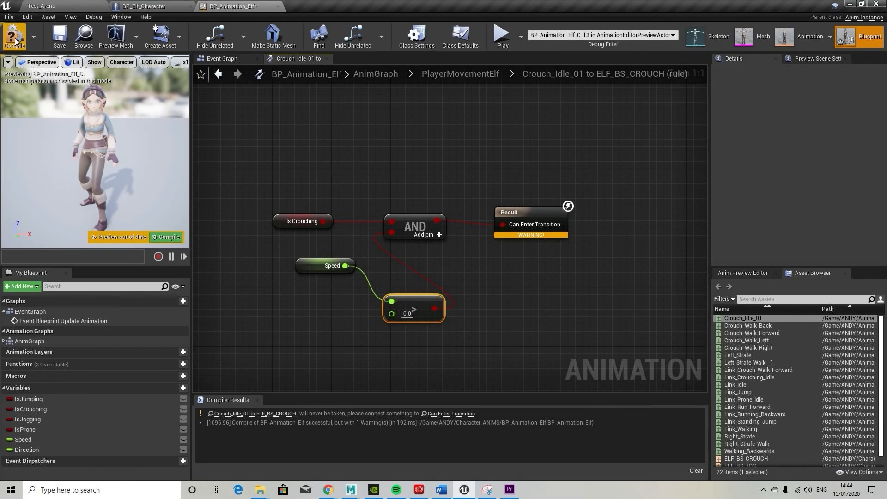